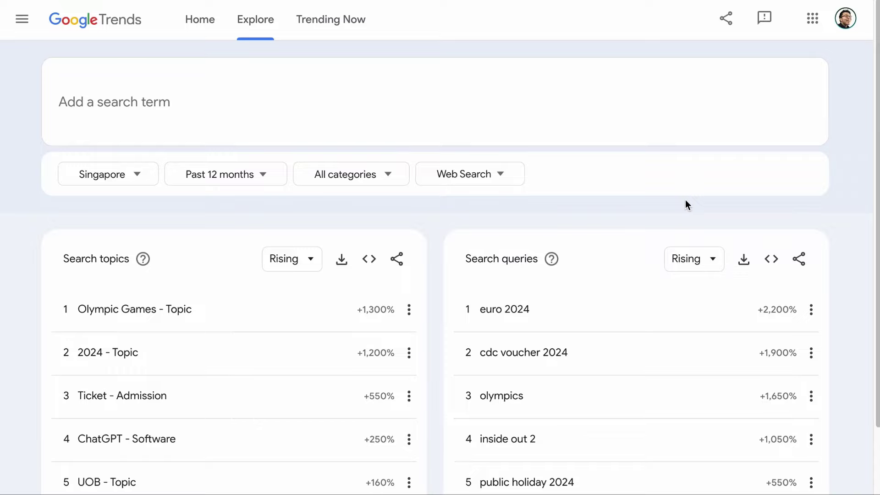
- Look up the search term Facebook with the region set to Worldwide and the period to Past 5 years
{"action": "type", "text": "Facebo"}
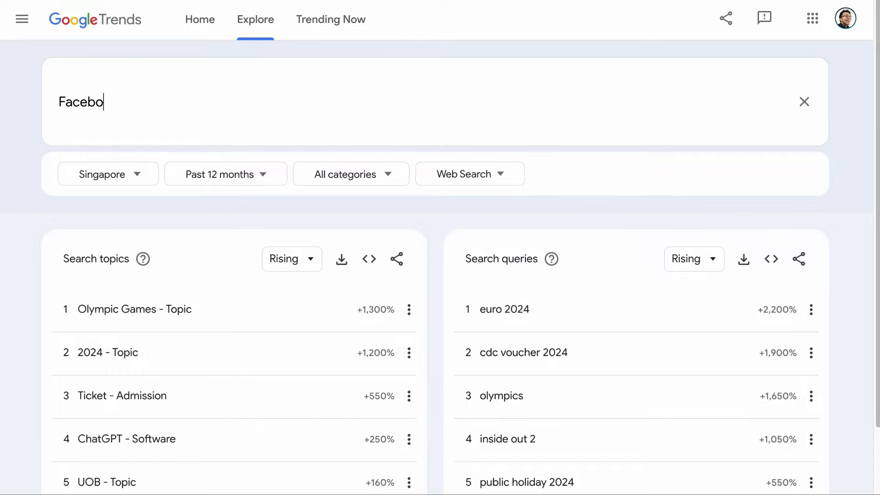
{"action": "type", "text": "ok"}
{"action": "key", "text": "Return"}
{"action": "left_click", "coordinate": [107, 177]}
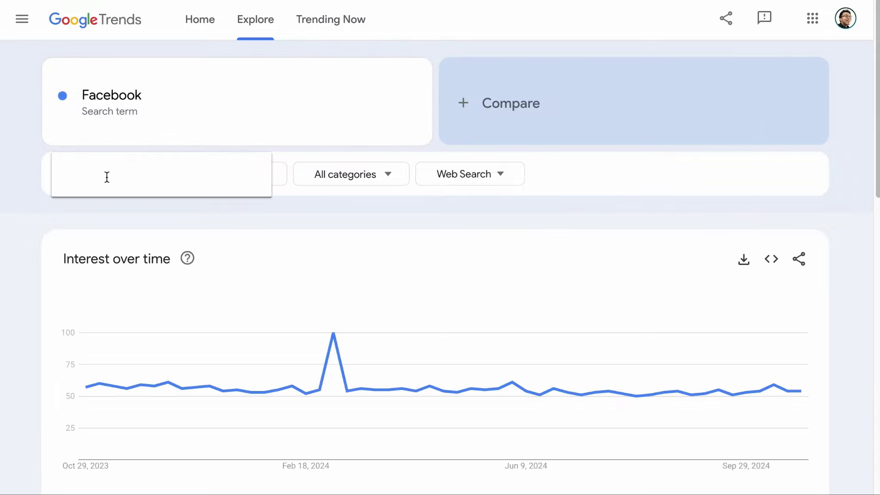
{"action": "left_click", "coordinate": [102, 212]}
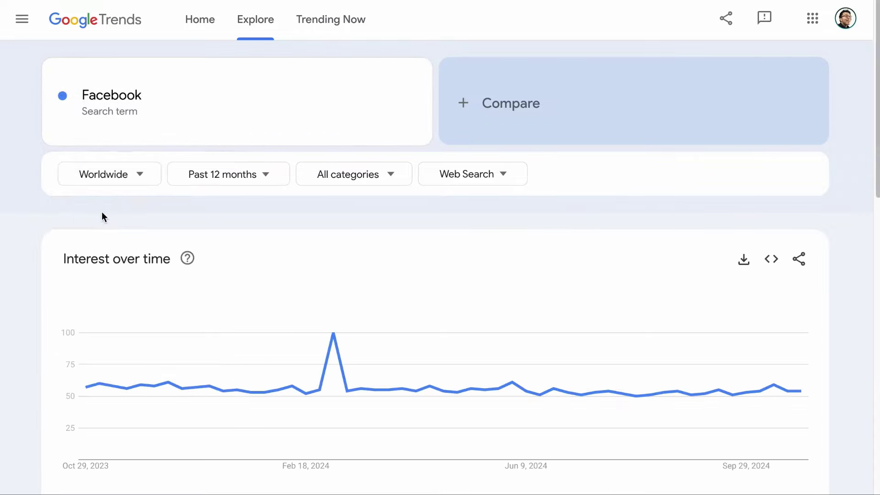
{"action": "left_click", "coordinate": [235, 184]}
{"action": "left_click", "coordinate": [228, 393]}
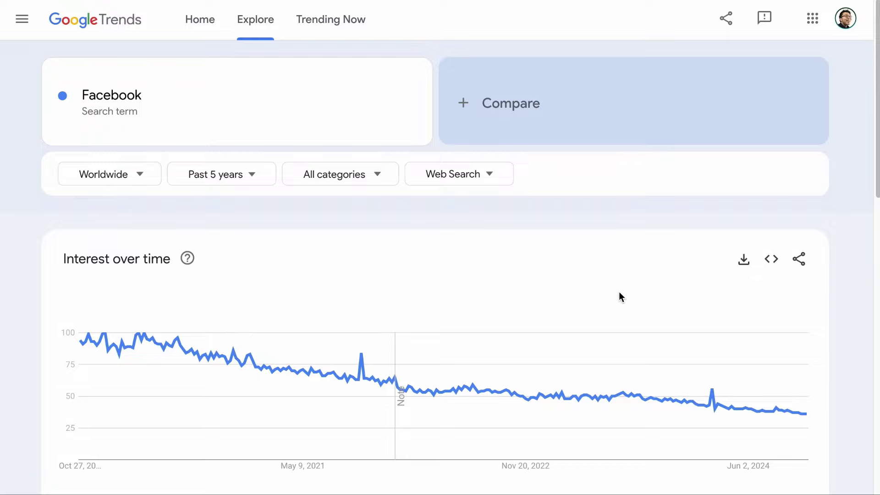
- Add TikTok and YouTube as comparison terms alongside Facebook
{"action": "left_click", "coordinate": [545, 92]}
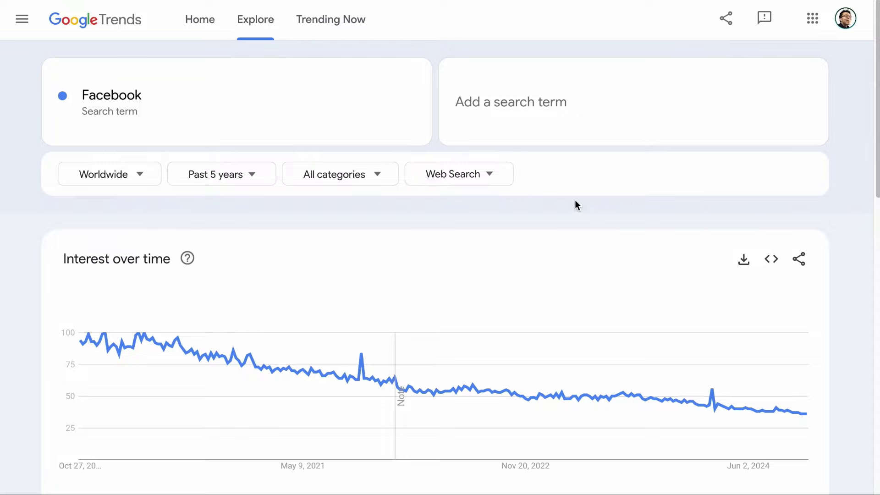
{"action": "type", "text": "TikTok"}
{"action": "key", "text": "Return"}
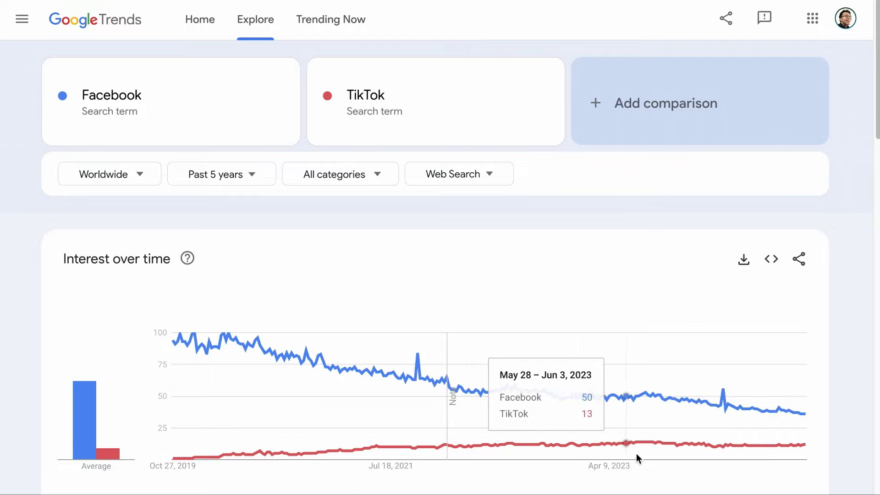
{"action": "left_click", "coordinate": [671, 117]}
{"action": "type", "text": "You"}
{"action": "left_click", "coordinate": [610, 201]}
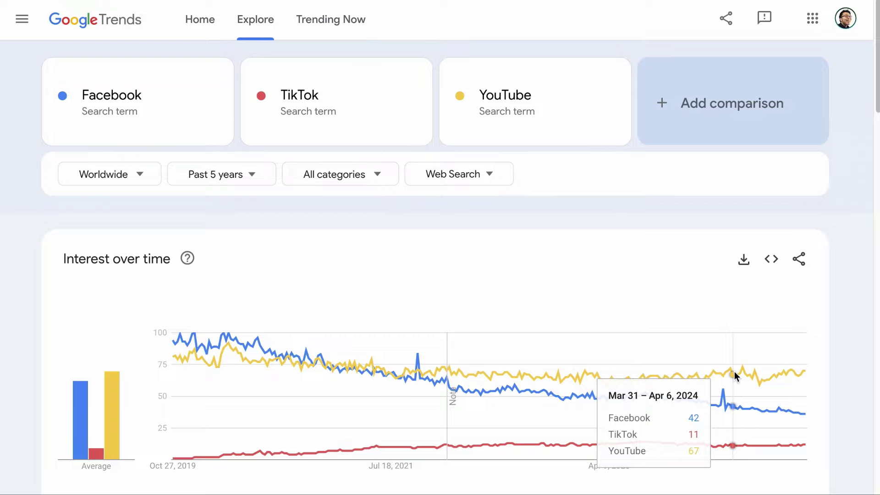
- Add Pinterest as a fourth comparison term and examine its line in the interest over time chart
{"action": "left_click", "coordinate": [759, 101]}
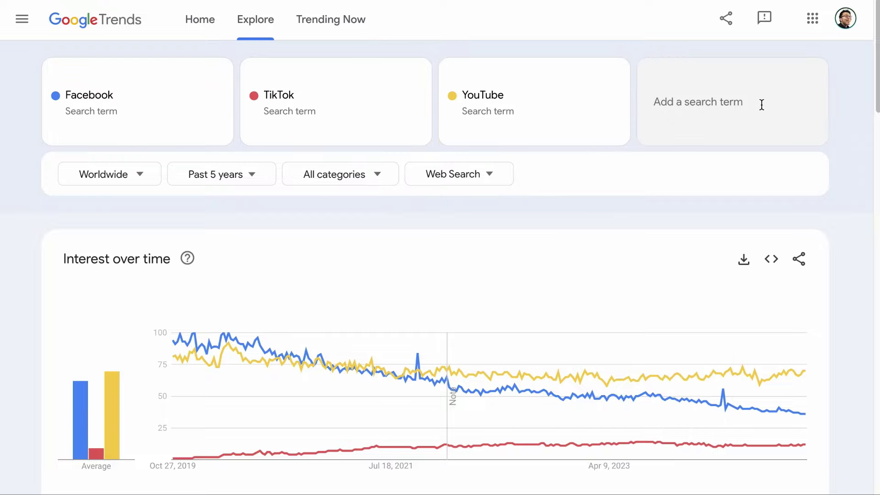
{"action": "type", "text": "Pinterest"}
{"action": "key", "text": "Return"}
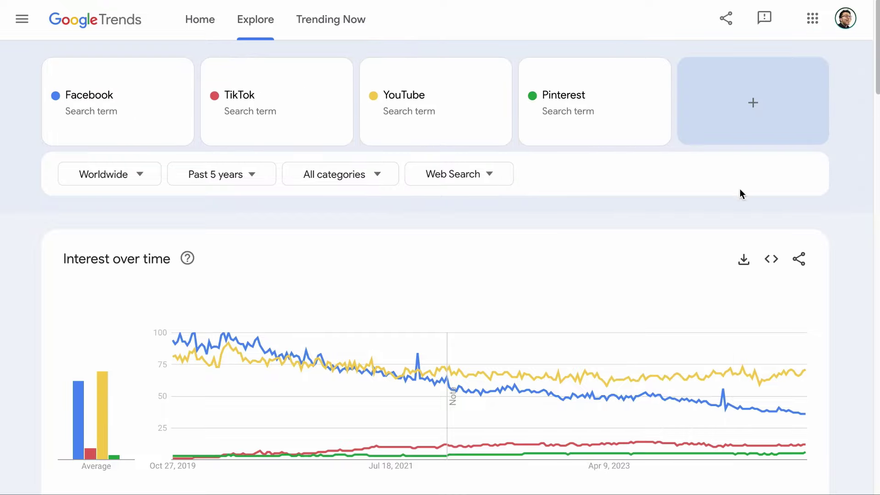
{"action": "scroll", "coordinate": [760, 287], "scroll_direction": "down", "scroll_amount": 2}
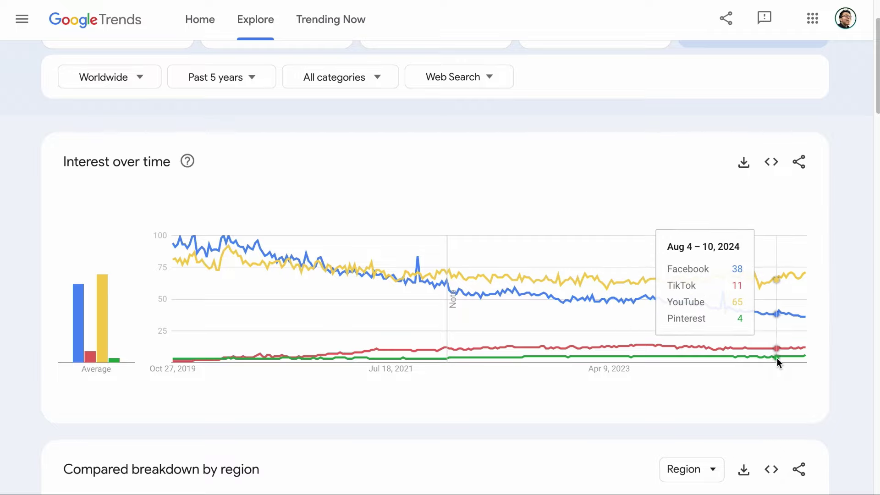
- Remove Facebook, TikTok and YouTube from the comparison, keeping only Pinterest
{"action": "scroll", "coordinate": [777, 359], "scroll_direction": "up", "scroll_amount": 2}
{"action": "left_click", "coordinate": [175, 108]}
{"action": "left_click", "coordinate": [150, 110]}
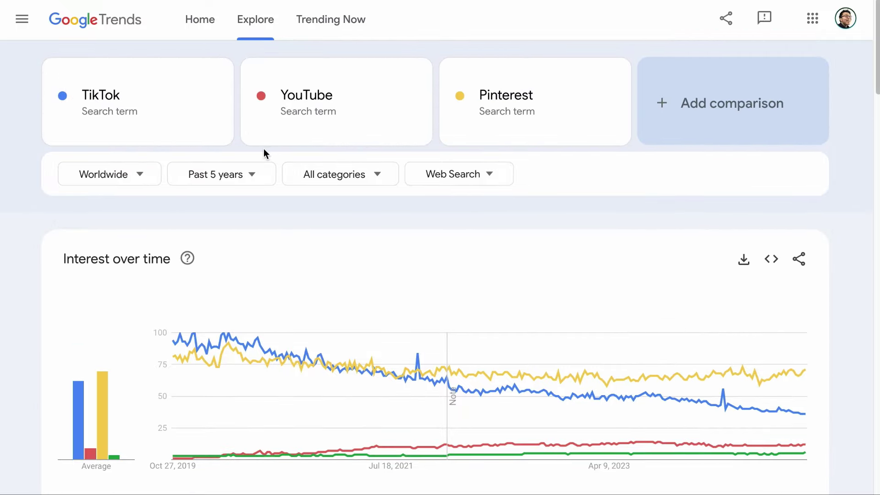
{"action": "left_click", "coordinate": [214, 102]}
{"action": "left_click", "coordinate": [188, 102]}
{"action": "left_click", "coordinate": [285, 108]}
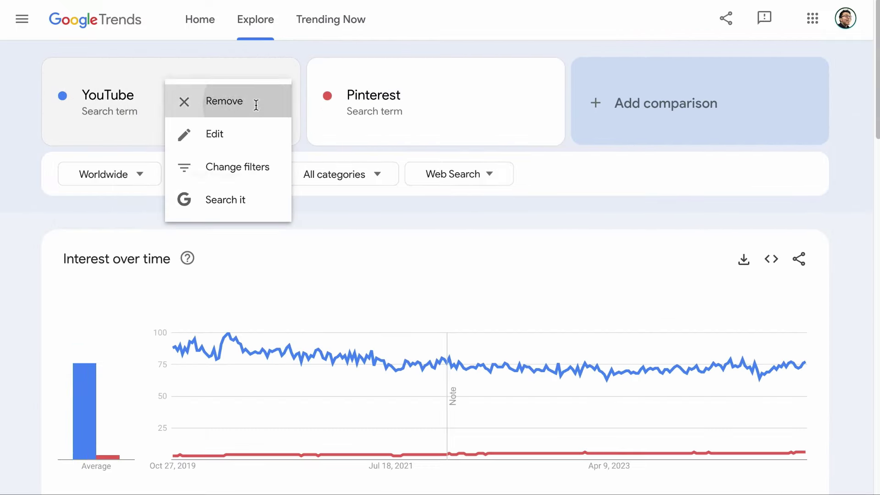
{"action": "left_click", "coordinate": [256, 104]}
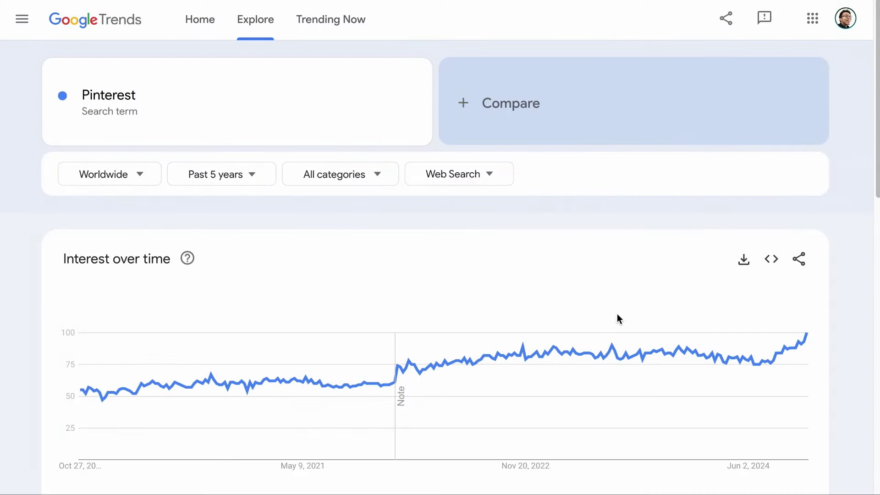
- Set the period to 2004 - present and replace the Pinterest term with Friendster, the social networking website
{"action": "left_click", "coordinate": [255, 186]}
{"action": "left_click", "coordinate": [231, 429]}
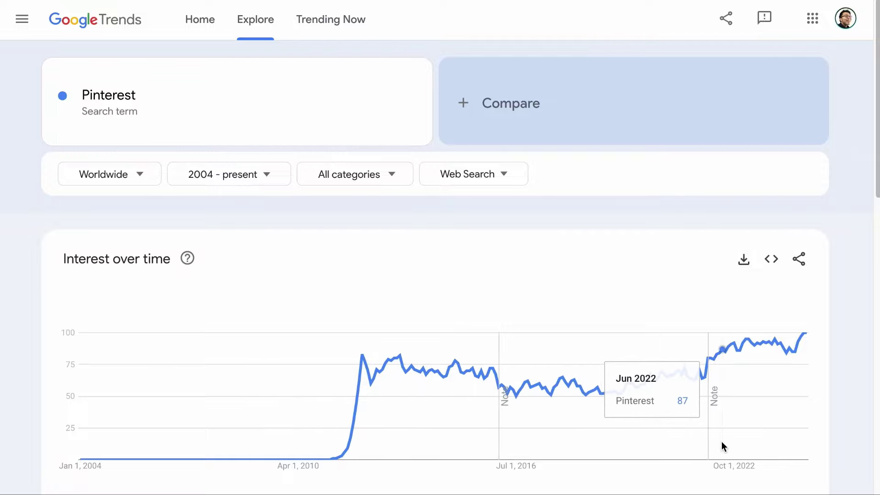
{"action": "left_click", "coordinate": [293, 133]}
{"action": "type", "text": "friendster"}
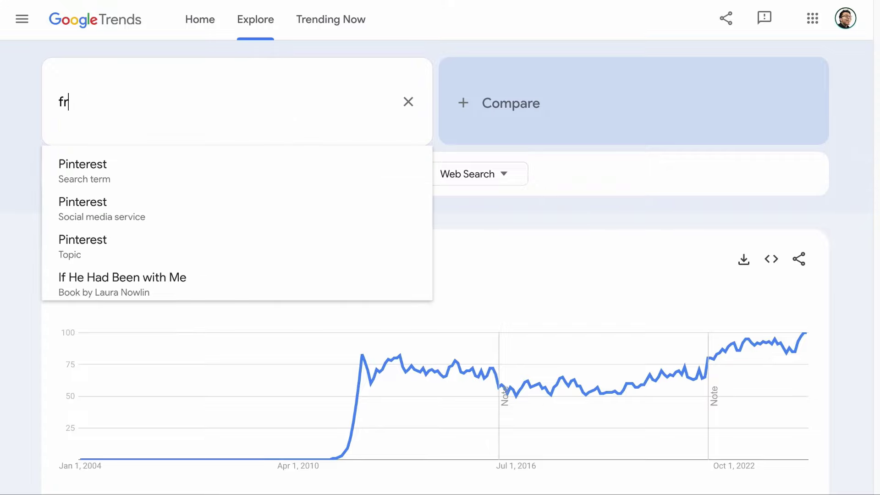
{"action": "left_click", "coordinate": [274, 202]}
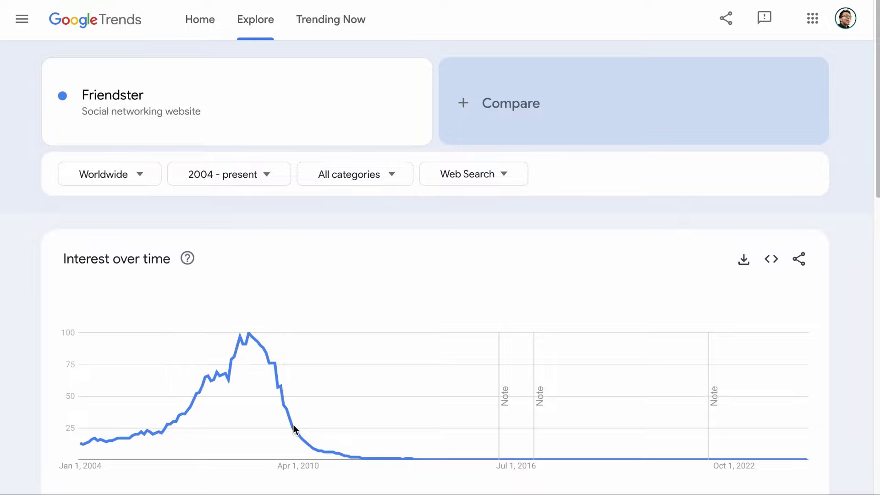
- Replace the Friendster term with blackberry to chart its interest over time
{"action": "left_click", "coordinate": [320, 102]}
{"action": "type", "text": "blackberry"}
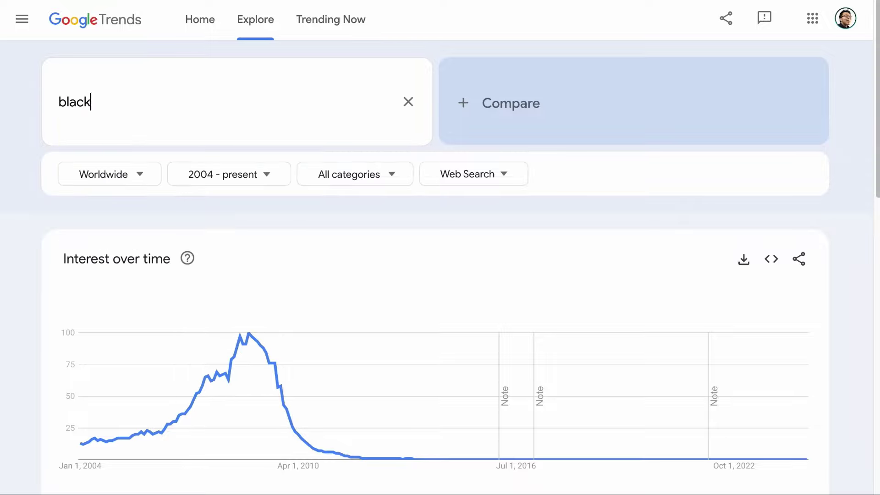
{"action": "key", "text": "Return"}
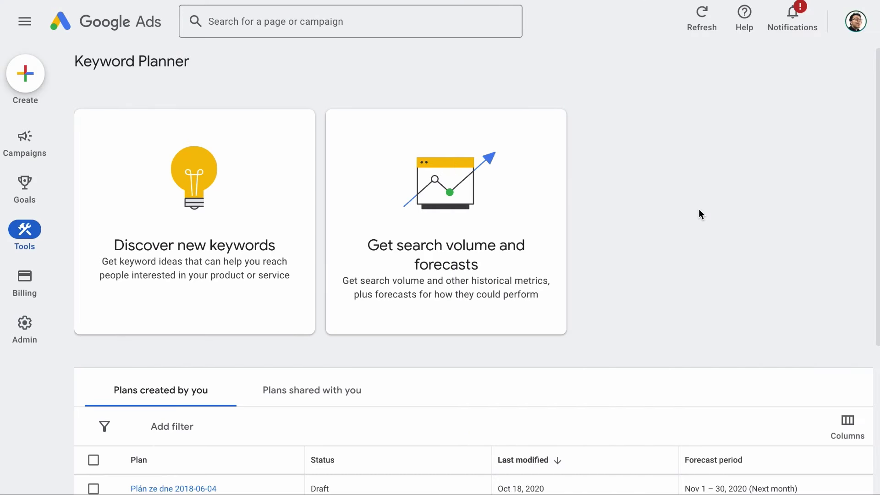
- Discover new keyword ideas for "WordPress Tutorials" with the Singapore location removed so that all locations are covered
{"action": "left_click", "coordinate": [263, 234]}
{"action": "type", "text": "WordPress Tutorials"}
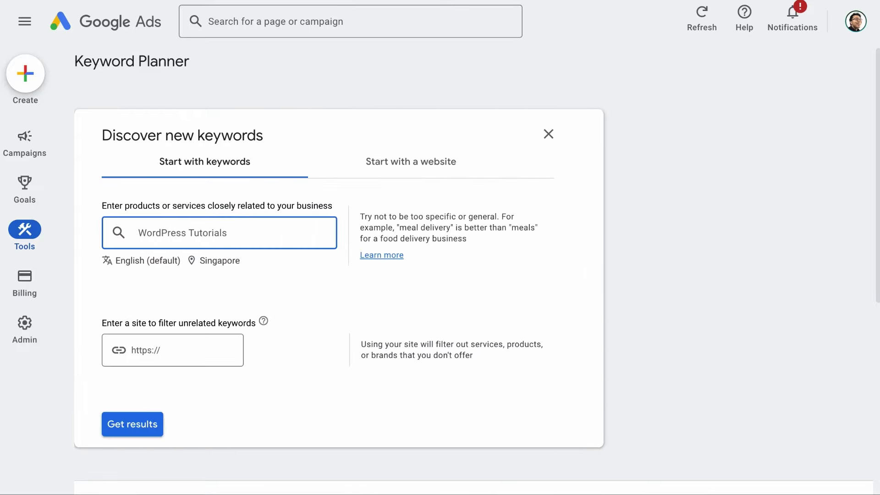
{"action": "key", "text": "Return"}
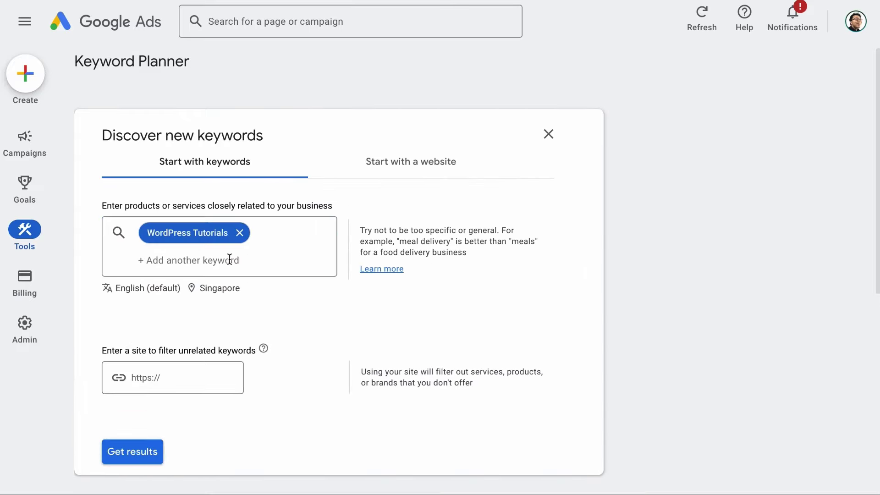
{"action": "left_click", "coordinate": [229, 289]}
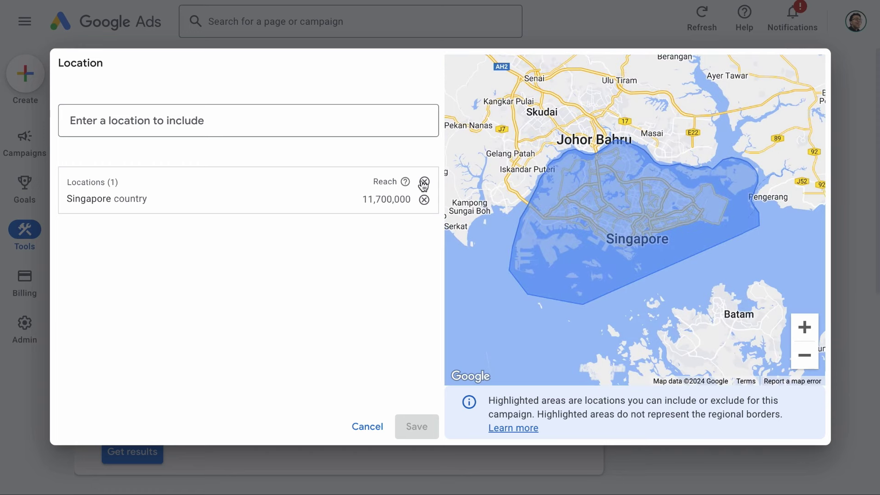
{"action": "left_click", "coordinate": [424, 184]}
{"action": "left_click", "coordinate": [419, 427]}
{"action": "left_click", "coordinate": [160, 454]}
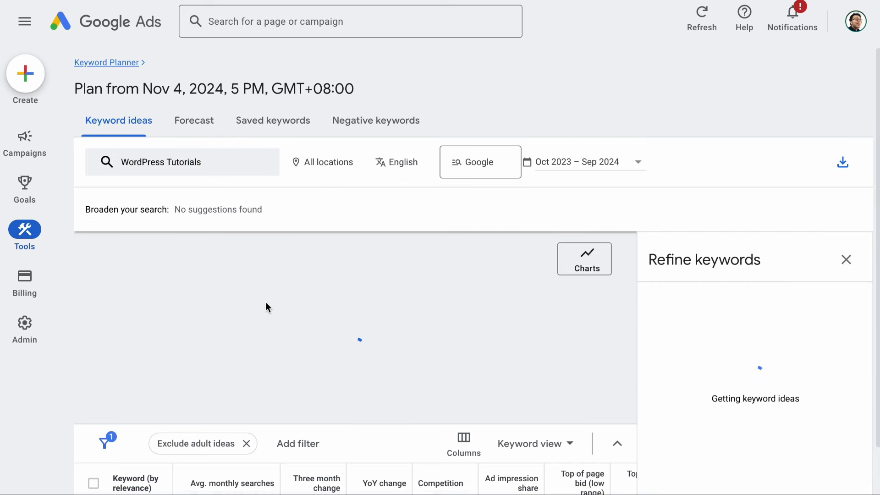
- Hide the keyword refinement options and examine the WordPress Tutorials keyword ideas with their average monthly searches and competition
{"action": "left_click", "coordinate": [839, 270]}
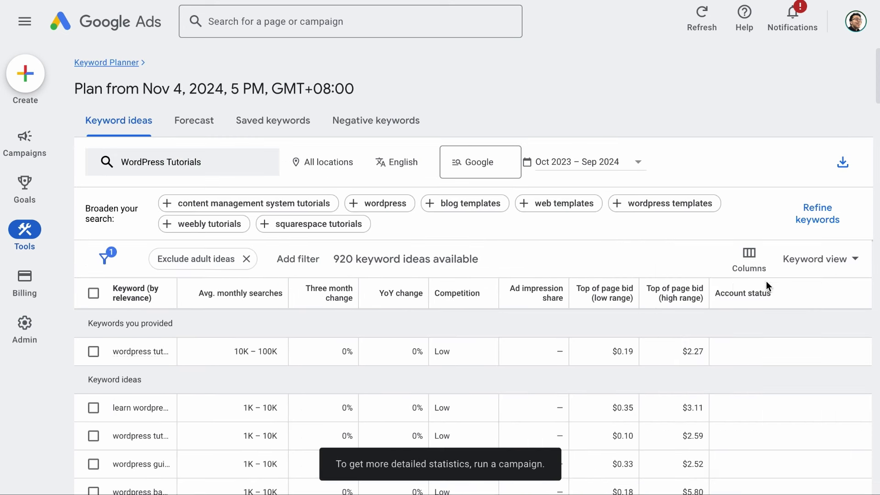
{"action": "scroll", "coordinate": [344, 364], "scroll_direction": "down", "scroll_amount": 3}
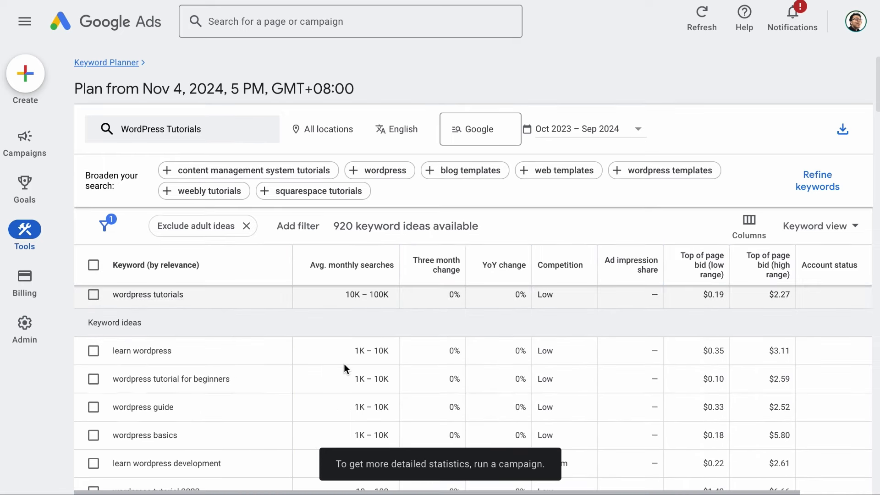
{"action": "scroll", "coordinate": [344, 364], "scroll_direction": "up", "scroll_amount": 1}
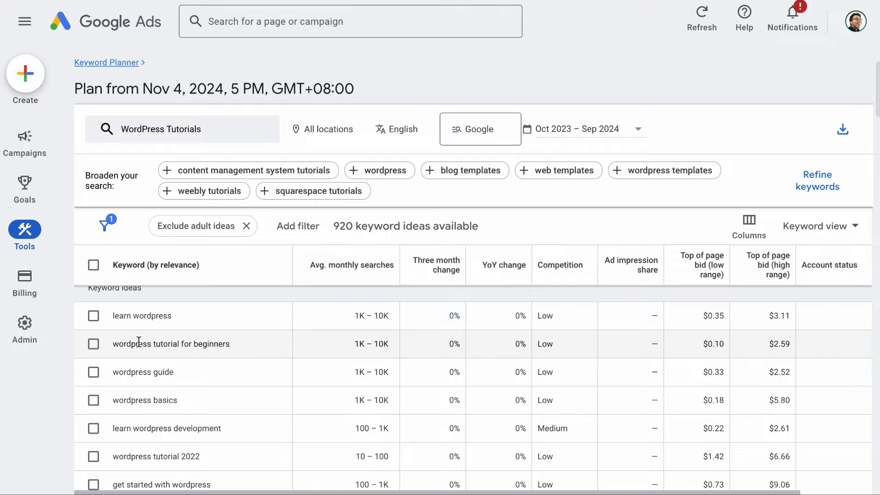
{"action": "scroll", "coordinate": [197, 364], "scroll_direction": "down", "scroll_amount": 1}
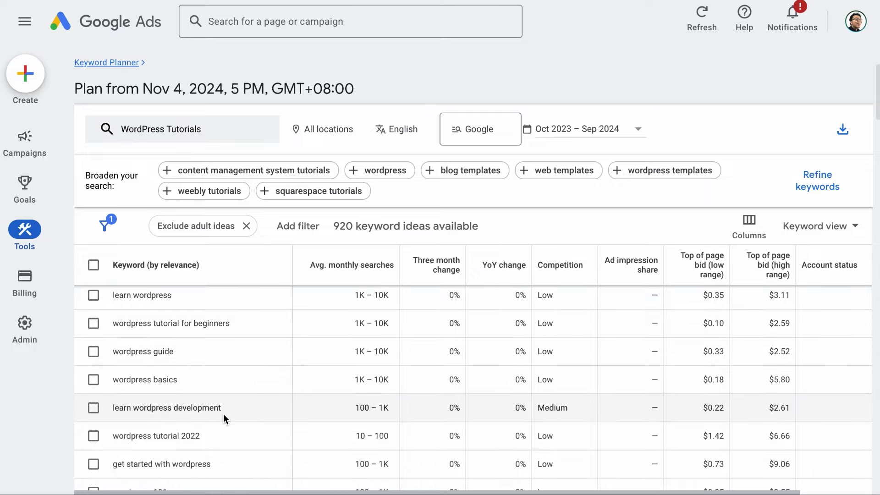
{"action": "scroll", "coordinate": [224, 414], "scroll_direction": "down", "scroll_amount": 2}
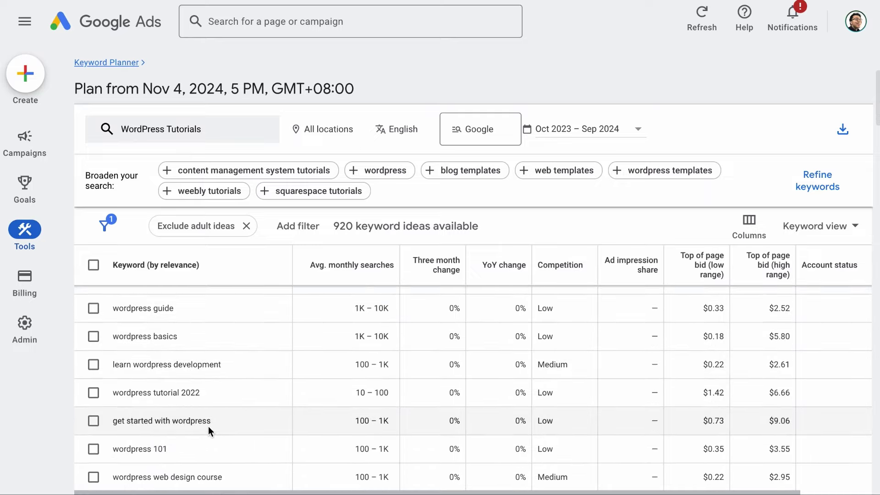
{"action": "scroll", "coordinate": [210, 426], "scroll_direction": "down", "scroll_amount": 5}
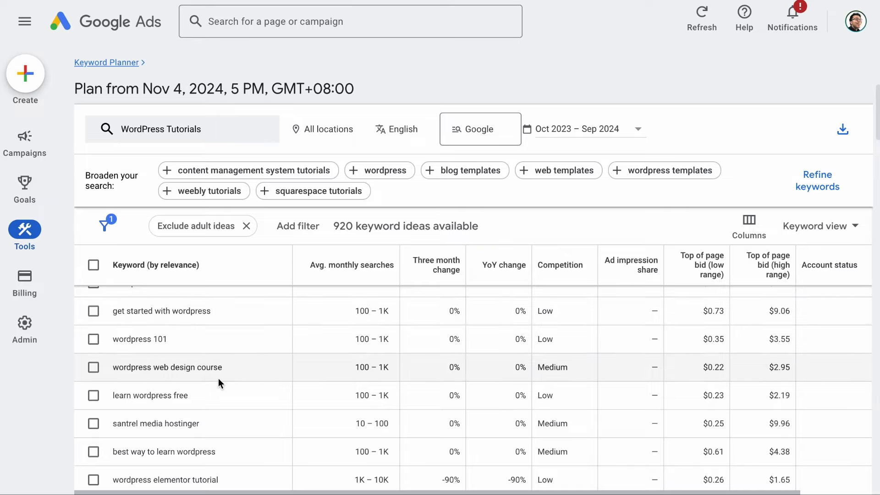
{"action": "scroll", "coordinate": [218, 378], "scroll_direction": "down", "scroll_amount": 5}
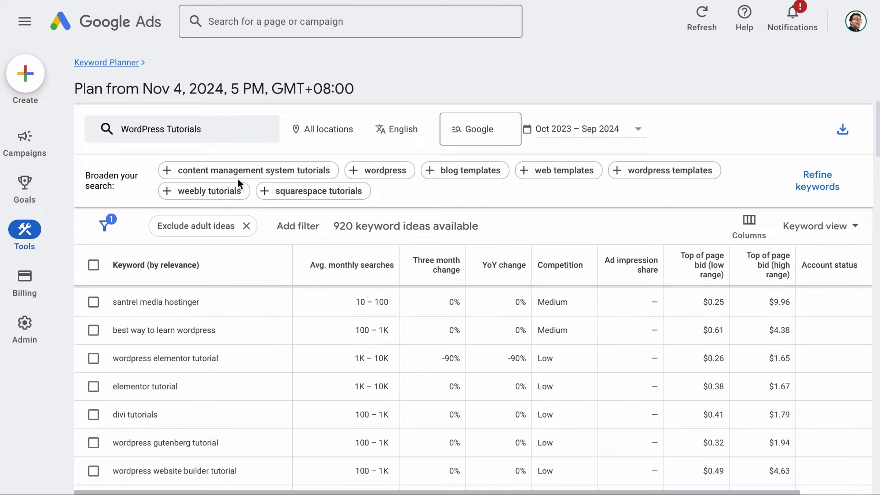
- Get keyword ideas for the wildcard phrase "How to * WordPress" and look through the resulting list
{"action": "left_click", "coordinate": [239, 133]}
{"action": "left_click", "coordinate": [240, 206]}
{"action": "type", "text": "How to * WordPress"}
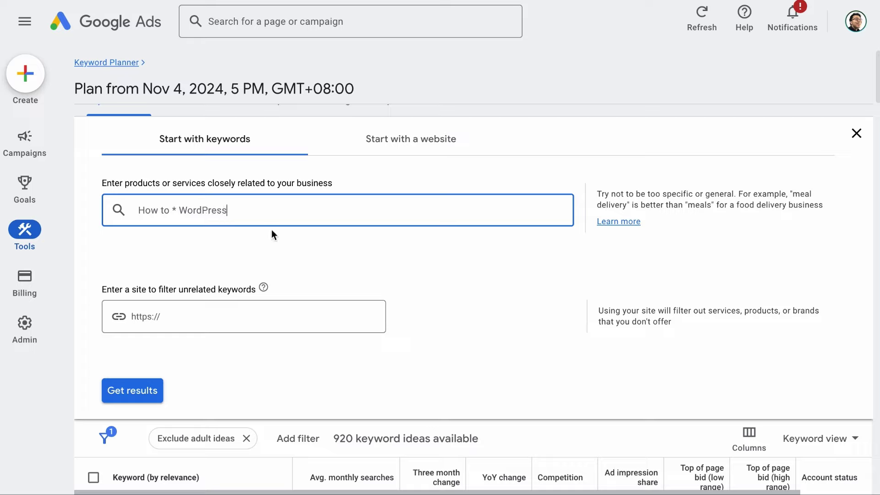
{"action": "key", "text": "Return"}
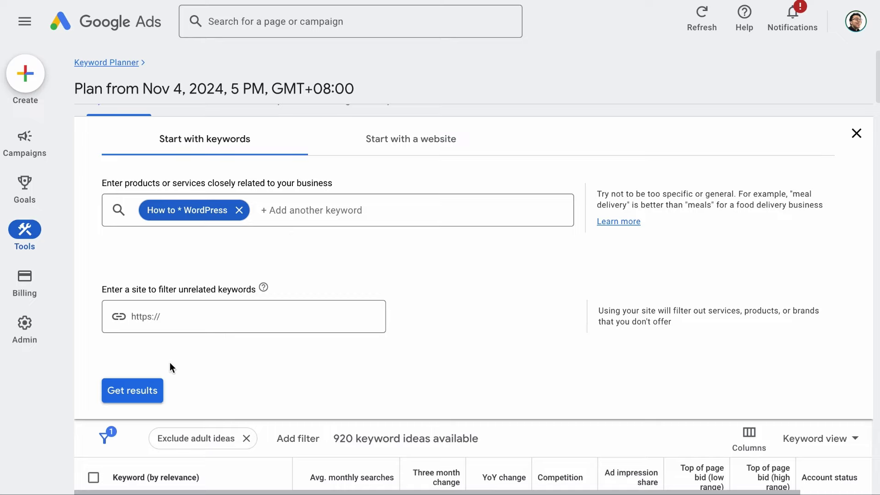
{"action": "left_click", "coordinate": [138, 389]}
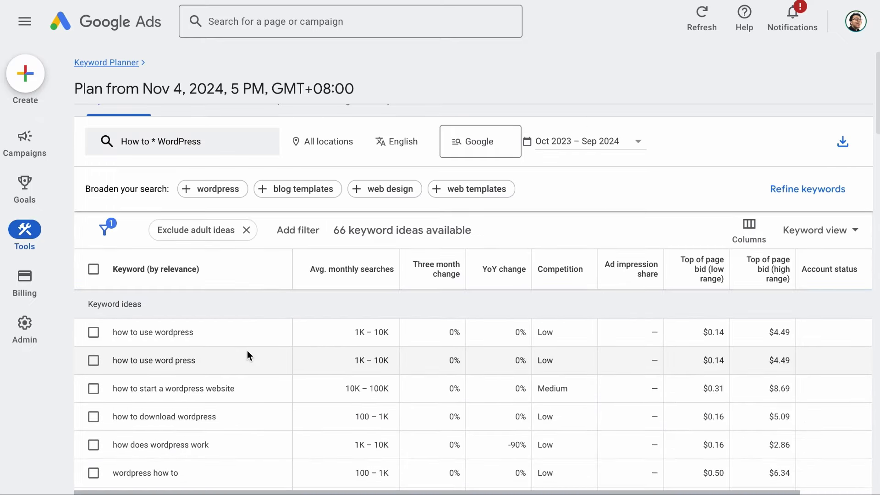
{"action": "scroll", "coordinate": [247, 350], "scroll_direction": "down", "scroll_amount": 3}
{"action": "scroll", "coordinate": [247, 350], "scroll_direction": "down", "scroll_amount": 2}
{"action": "scroll", "coordinate": [246, 350], "scroll_direction": "down", "scroll_amount": 4}
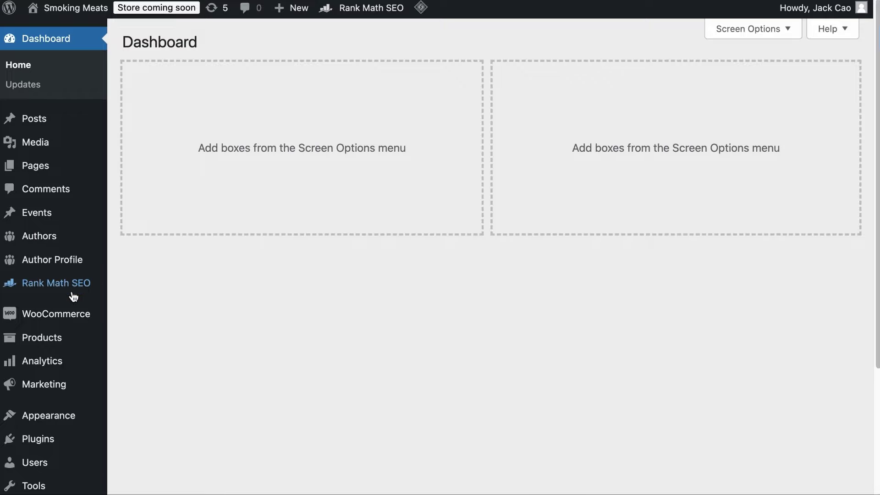
- Open the RankBot chat in Rank Math SEO's Content AI and look over its example questions
{"action": "mouse_move", "coordinate": [74, 297]}
{"action": "left_click", "coordinate": [150, 224]}
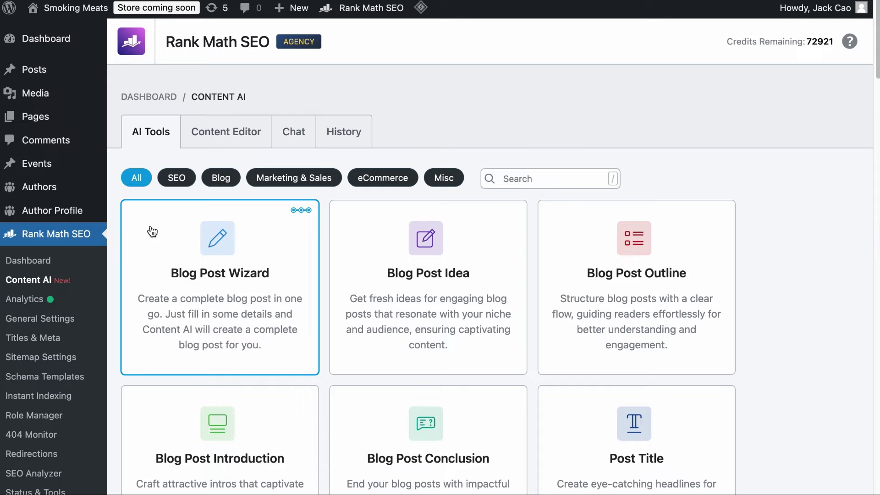
{"action": "left_click", "coordinate": [292, 139]}
{"action": "scroll", "coordinate": [432, 137], "scroll_direction": "down", "scroll_amount": 1}
{"action": "scroll", "coordinate": [433, 218], "scroll_direction": "up", "scroll_amount": 3}
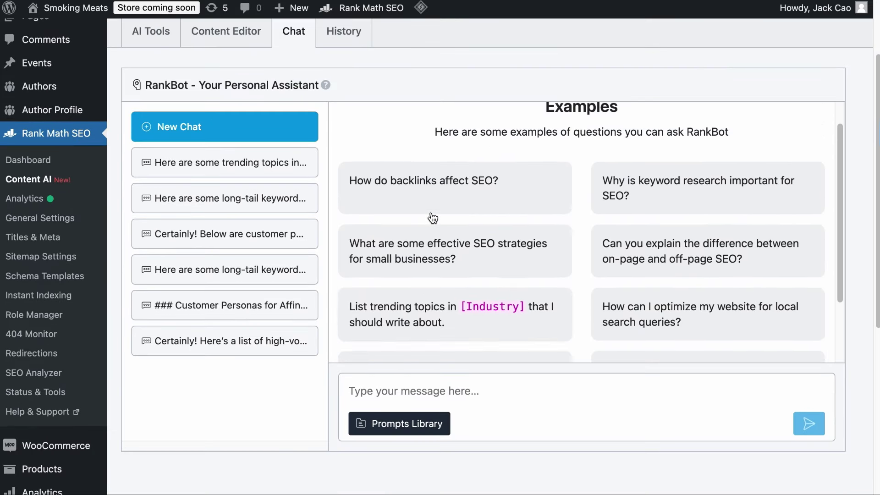
- Ask RankBot for trending WordPress topics using the example question with the industry placeholder filled in
{"action": "scroll", "coordinate": [435, 276], "scroll_direction": "down", "scroll_amount": 1}
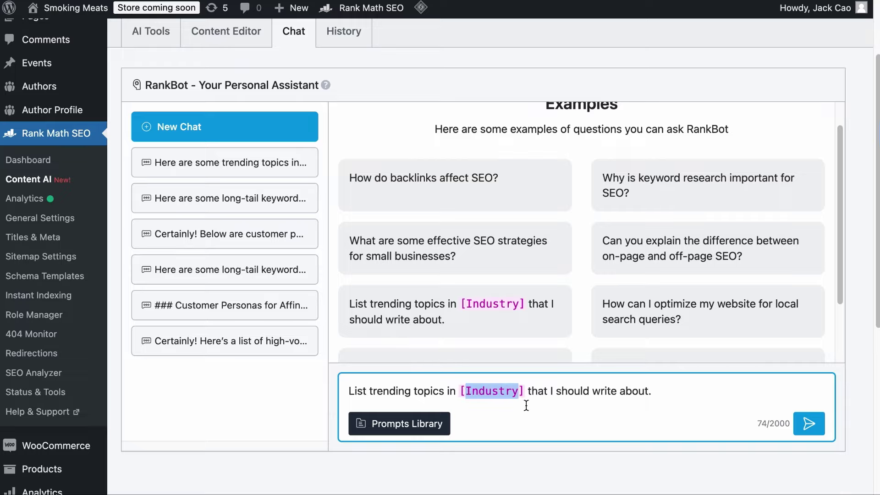
{"action": "key", "text": "Return"}
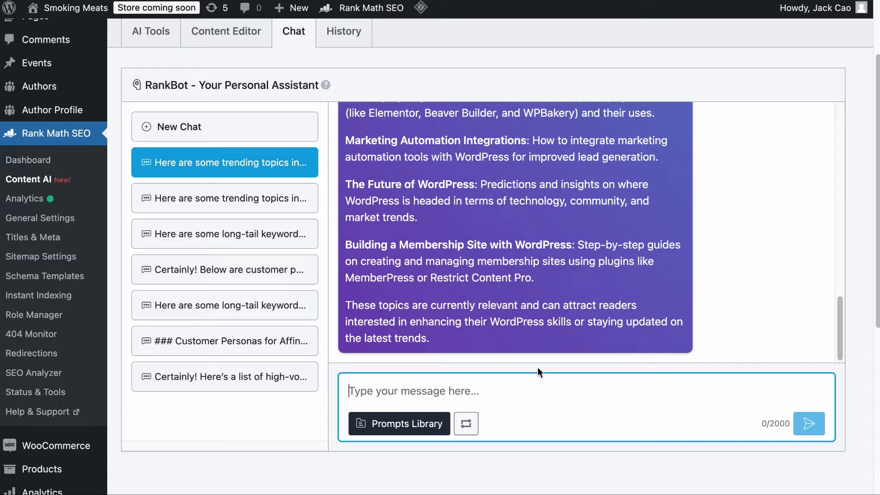
- Insert the Long-tail Keywords prompt from the Prompts Library into the chat message
{"action": "left_click", "coordinate": [415, 426]}
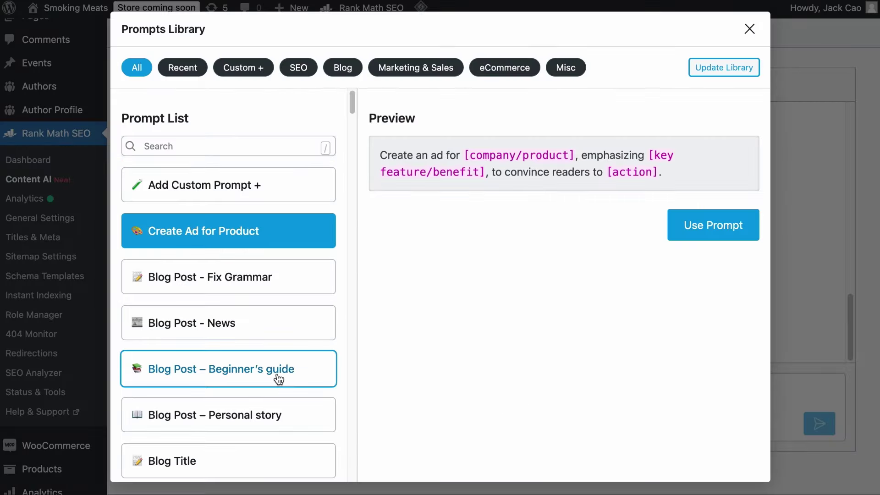
{"action": "scroll", "coordinate": [279, 379], "scroll_direction": "down", "scroll_amount": 20}
{"action": "scroll", "coordinate": [278, 378], "scroll_direction": "down", "scroll_amount": 12}
{"action": "scroll", "coordinate": [279, 379], "scroll_direction": "down", "scroll_amount": 10}
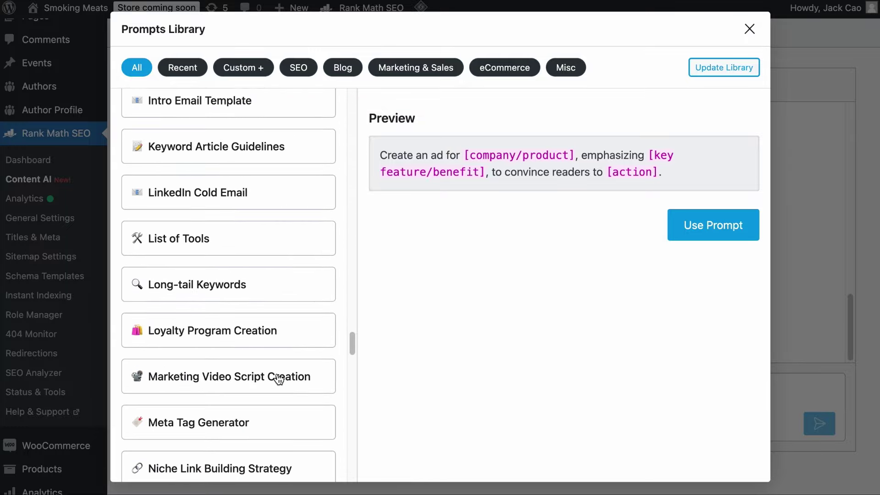
{"action": "left_click", "coordinate": [213, 291]}
{"action": "left_click", "coordinate": [696, 209]}
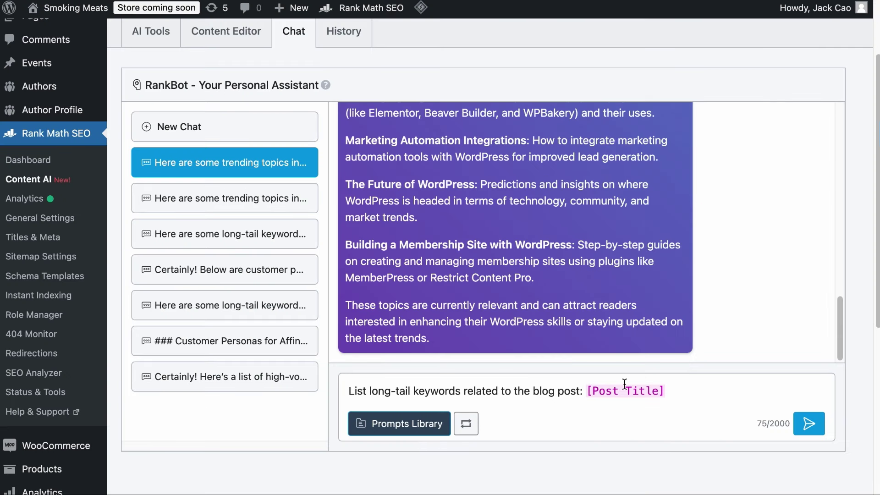
- Replace the Post Title placeholder with "SEO for WordPress" copied from RankBot's trending topics and send the prompt
{"action": "scroll", "coordinate": [635, 337], "scroll_direction": "up", "scroll_amount": 10}
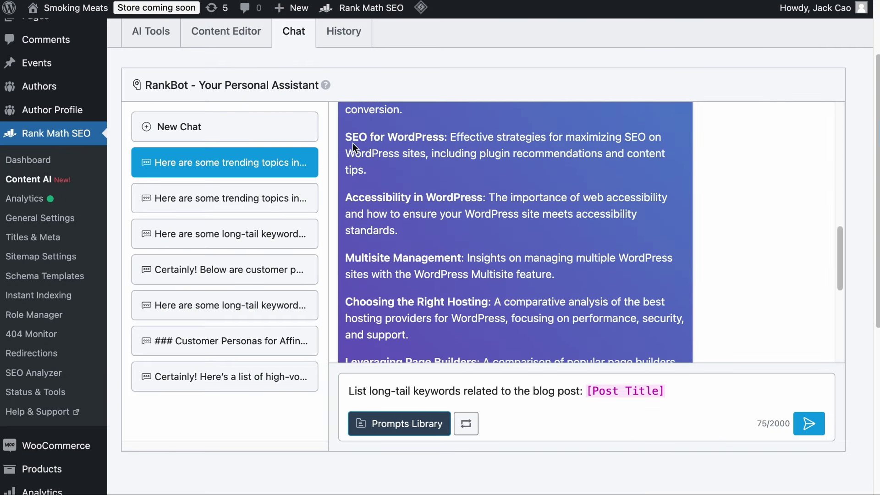
{"action": "right_click", "coordinate": [445, 136]}
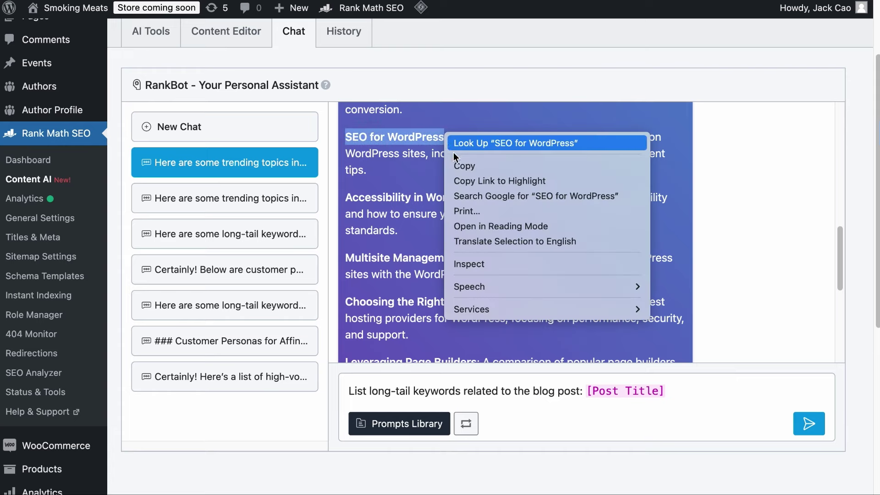
{"action": "left_click", "coordinate": [460, 165]}
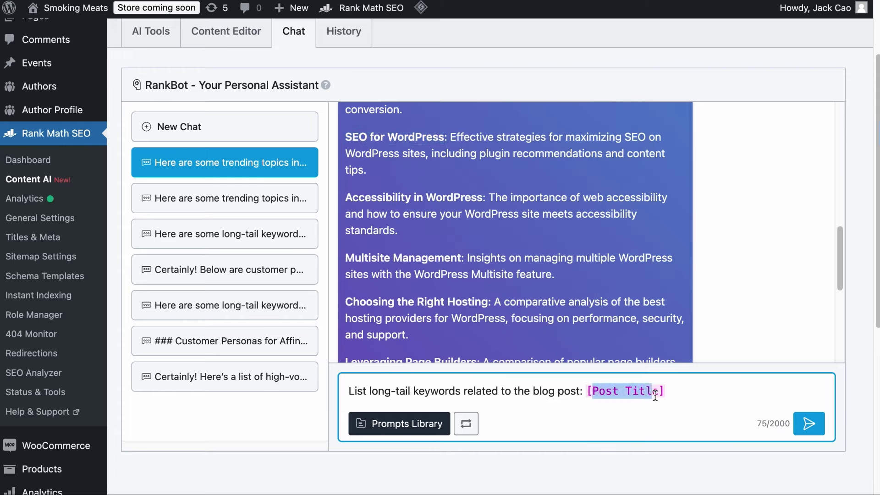
{"action": "right_click", "coordinate": [655, 395]}
{"action": "left_click", "coordinate": [662, 397]}
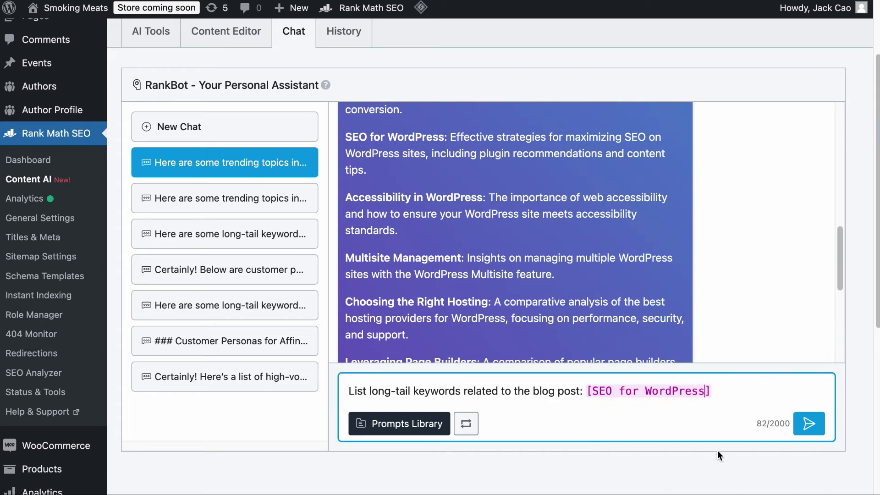
{"action": "left_click", "coordinate": [805, 434]}
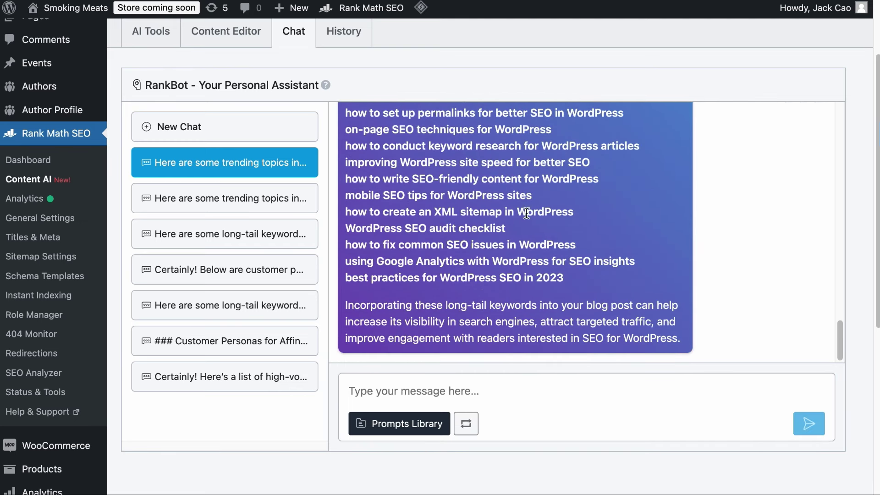
- Copy "best SEO practices for WordPress" from RankBot's long-tail keyword list and get its keyword ideas in Google Ads Keyword Planner
{"action": "scroll", "coordinate": [526, 214], "scroll_direction": "up", "scroll_amount": 5}
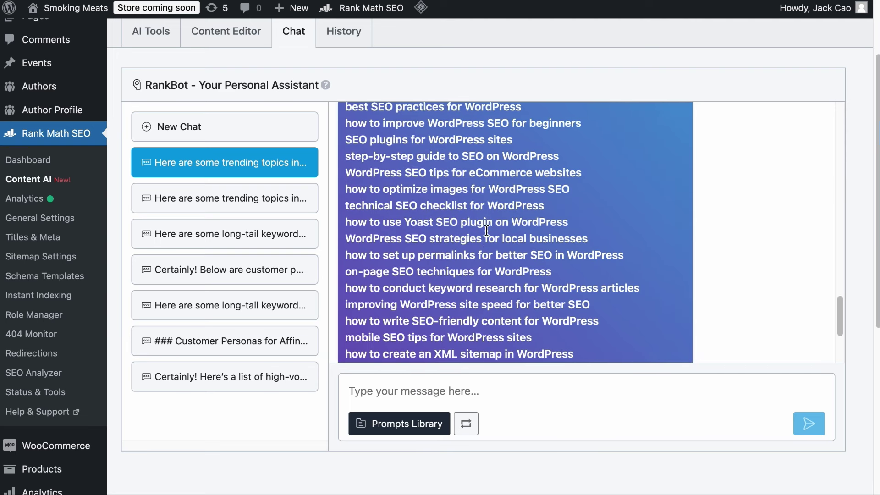
{"action": "scroll", "coordinate": [487, 231], "scroll_direction": "up", "scroll_amount": 3}
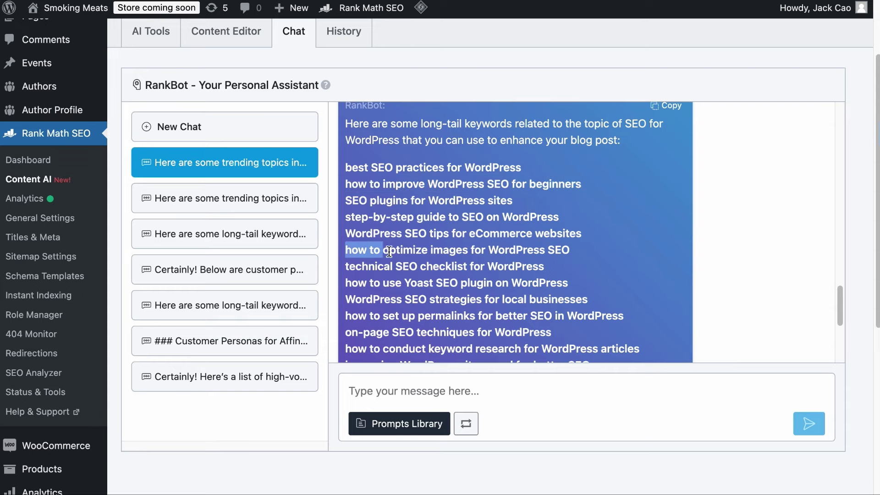
{"action": "scroll", "coordinate": [543, 279], "scroll_direction": "down", "scroll_amount": 2}
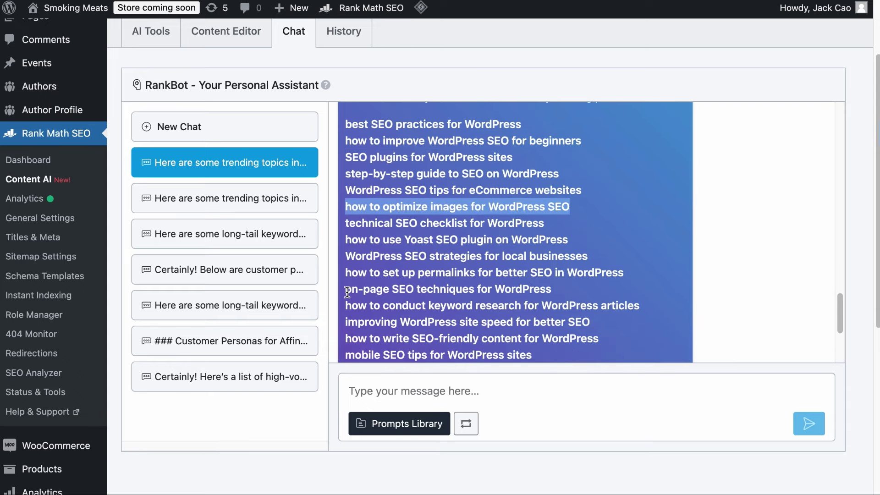
{"action": "scroll", "coordinate": [564, 292], "scroll_direction": "down", "scroll_amount": 5}
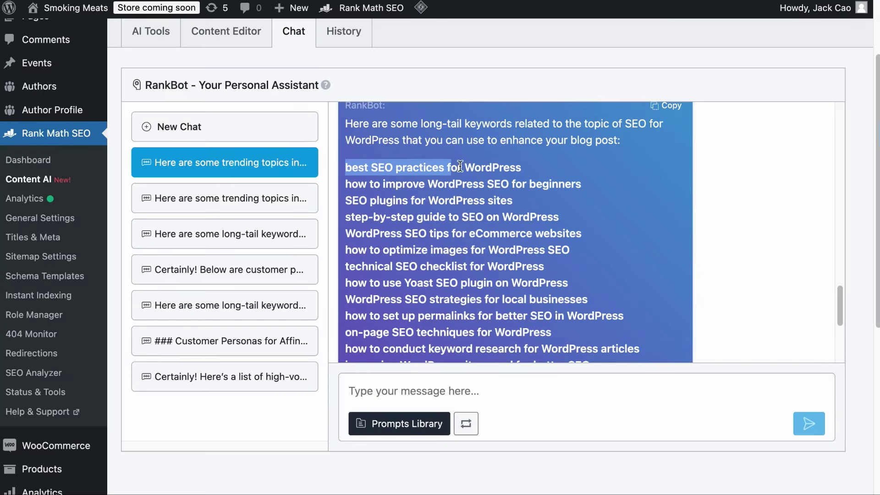
{"action": "right_click", "coordinate": [508, 169]}
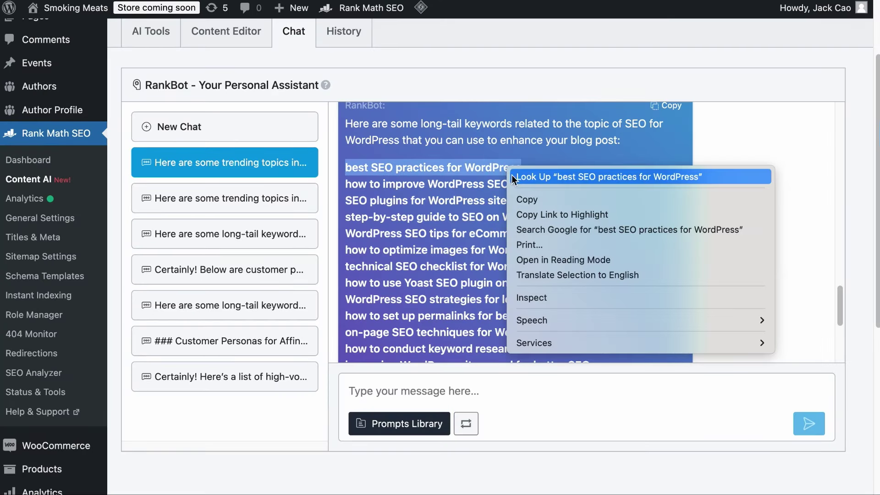
{"action": "left_click", "coordinate": [528, 200]}
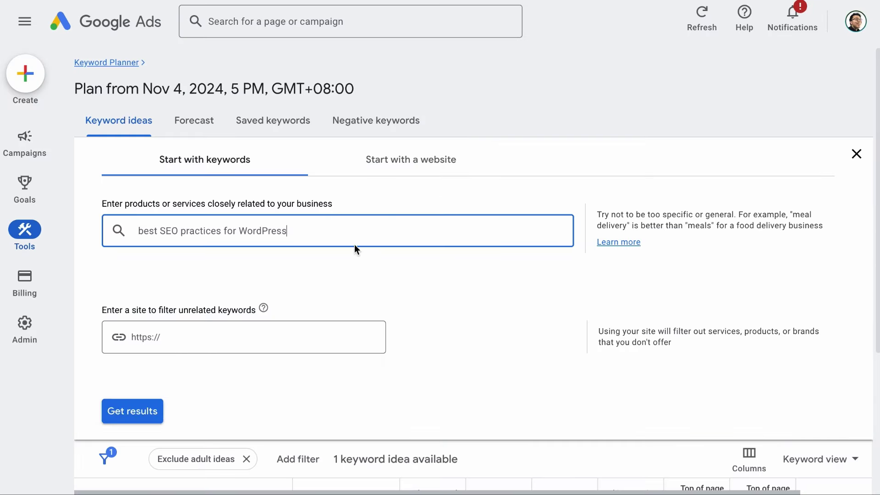
{"action": "left_click", "coordinate": [150, 406]}
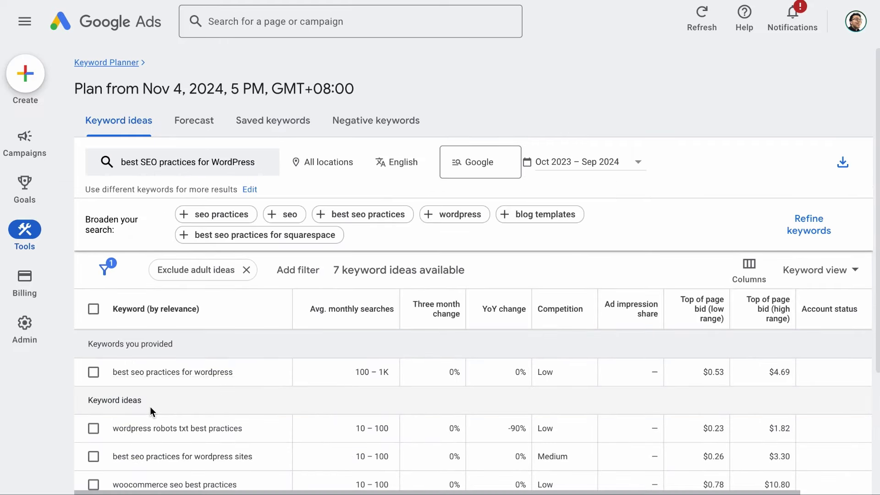
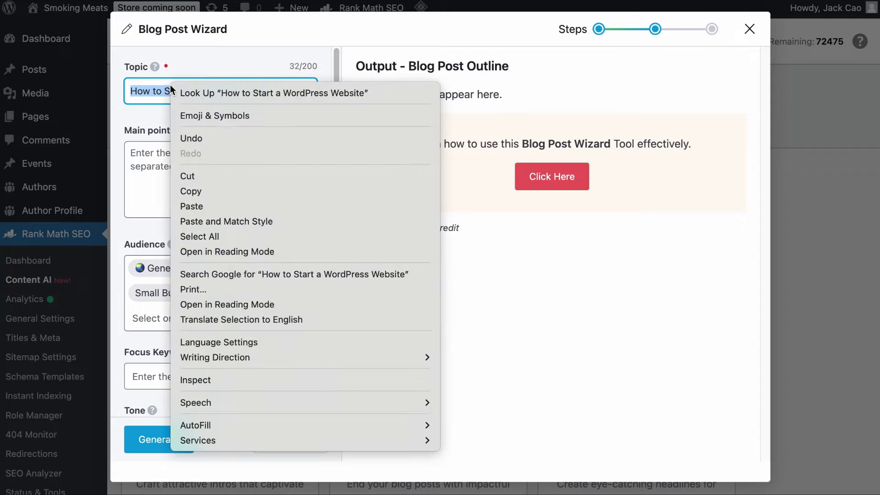
- Copy the topic "How to Start a WordPress Website" in the Blog Post Wizard and add it as the focus keyword
{"action": "left_click", "coordinate": [207, 190]}
{"action": "scroll", "coordinate": [207, 174], "scroll_direction": "down", "scroll_amount": 5}
{"action": "left_click", "coordinate": [202, 178]}
{"action": "key", "text": "ctrl+v"}
{"action": "key", "text": "Return"}
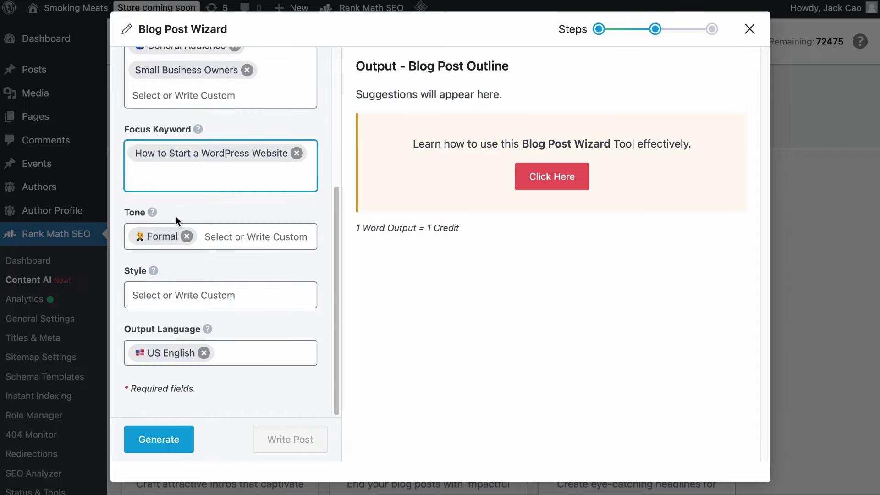
- Replace the Formal tone with Informal and Friendly
{"action": "left_click", "coordinate": [187, 237]}
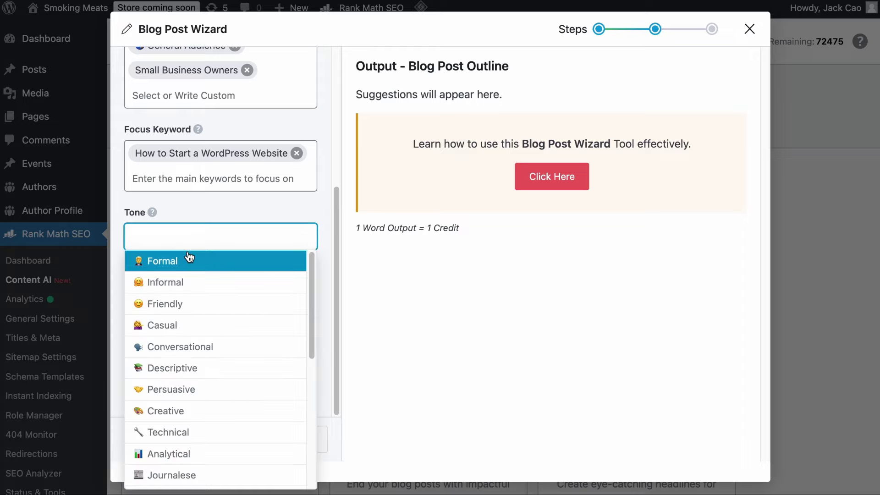
{"action": "left_click", "coordinate": [220, 282]}
{"action": "left_click", "coordinate": [222, 236]}
{"action": "left_click", "coordinate": [222, 281]}
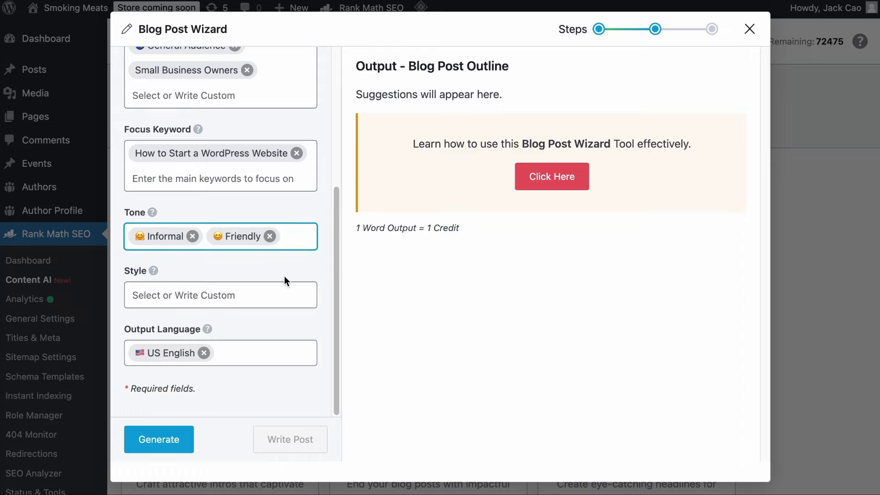
- Set the writing style to Tutorial and Listicle
{"action": "left_click", "coordinate": [192, 295]}
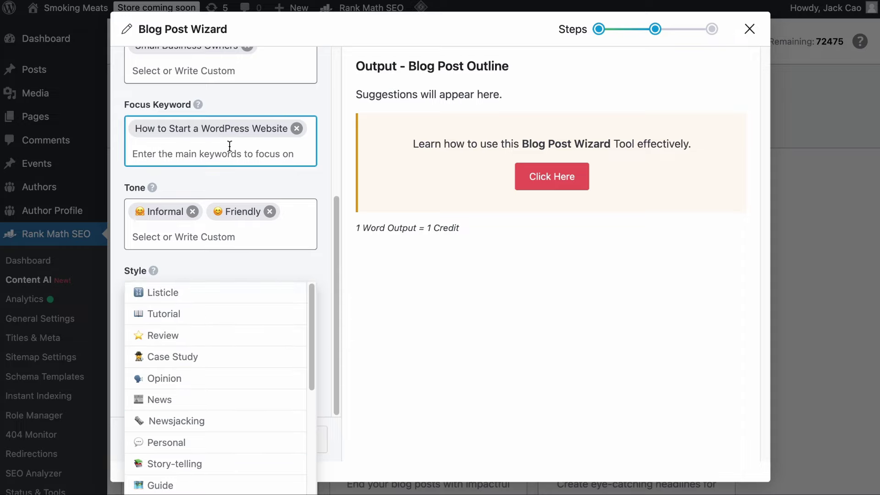
{"action": "left_click", "coordinate": [194, 311]}
{"action": "left_click", "coordinate": [211, 293]}
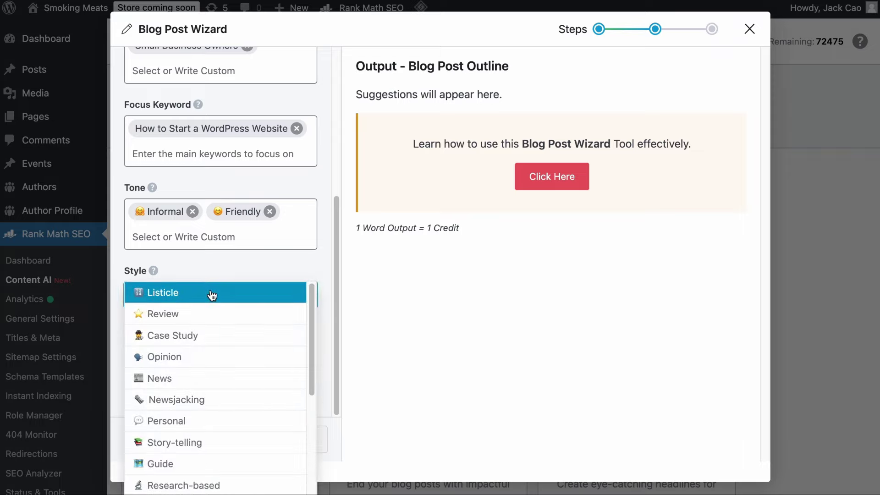
{"action": "left_click", "coordinate": [211, 293]}
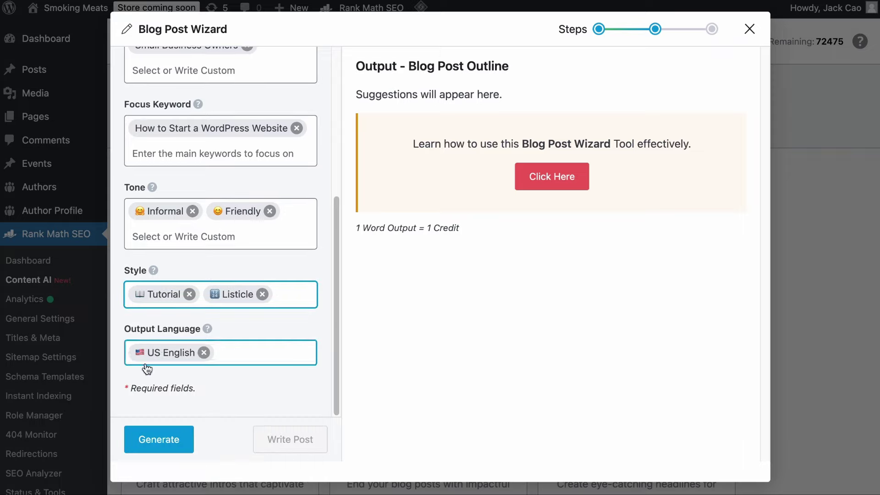
- Generate the blog post outline and read through its sections down to the conclusion
{"action": "left_click", "coordinate": [161, 432]}
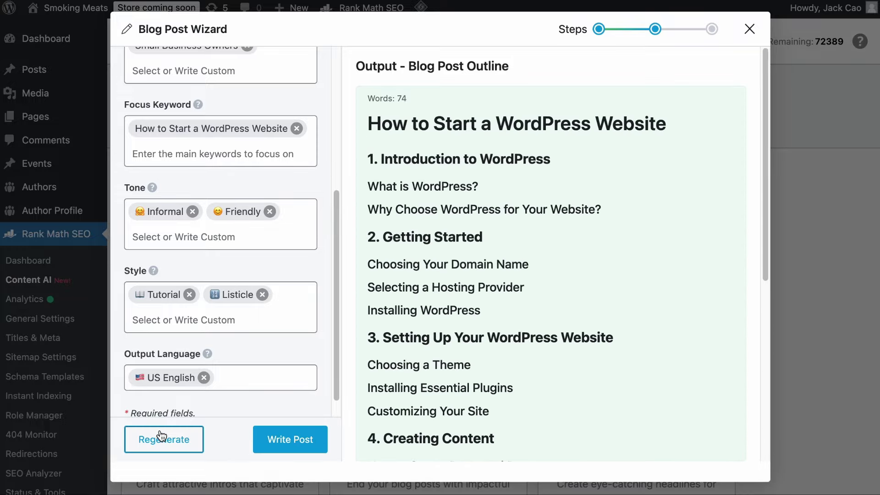
{"action": "scroll", "coordinate": [596, 364], "scroll_direction": "down", "scroll_amount": 1}
{"action": "scroll", "coordinate": [596, 363], "scroll_direction": "down", "scroll_amount": 6}
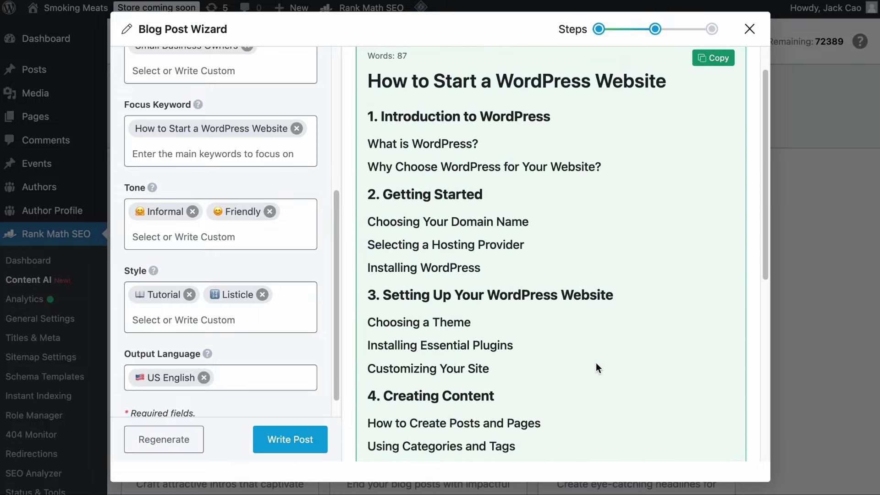
{"action": "scroll", "coordinate": [596, 362], "scroll_direction": "down", "scroll_amount": 3}
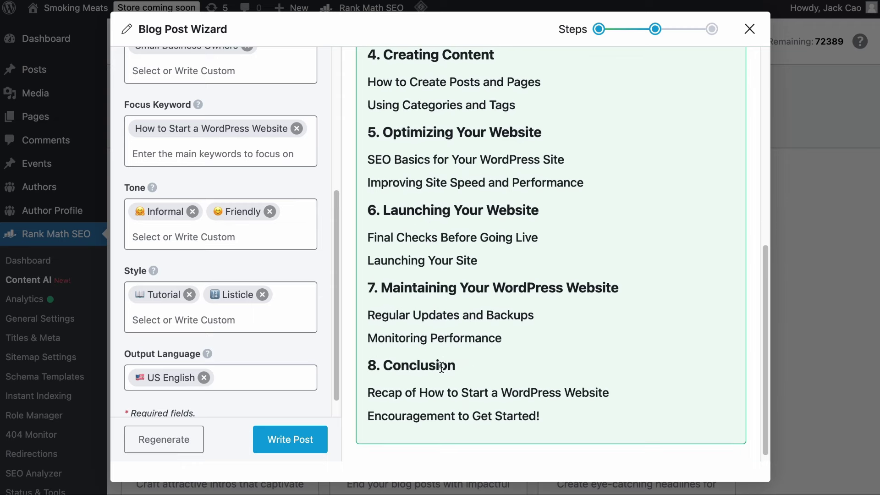
- Regenerate the outline, review the new version and have the full post written from it
{"action": "left_click", "coordinate": [191, 434]}
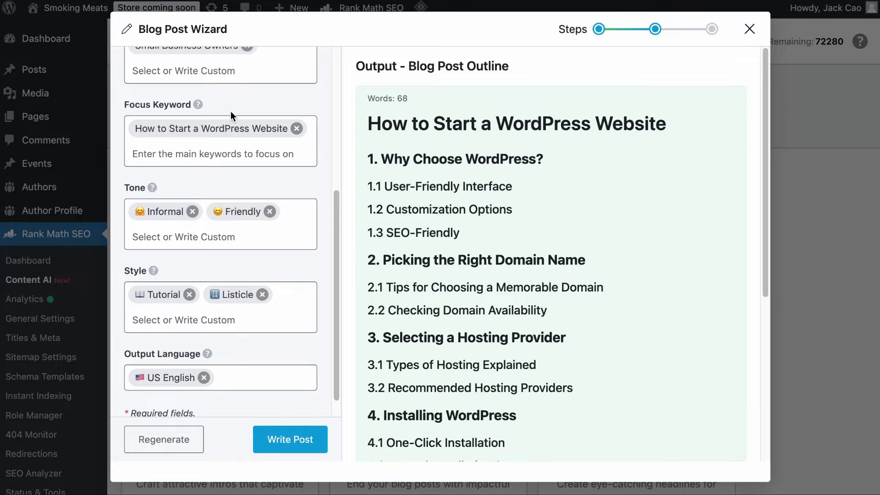
{"action": "mouse_move", "coordinate": [624, 122]}
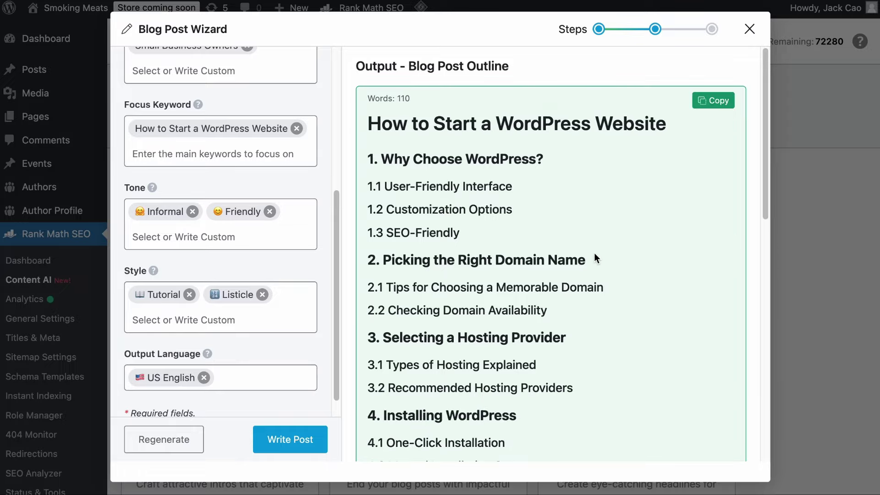
{"action": "scroll", "coordinate": [602, 255], "scroll_direction": "down", "scroll_amount": 5}
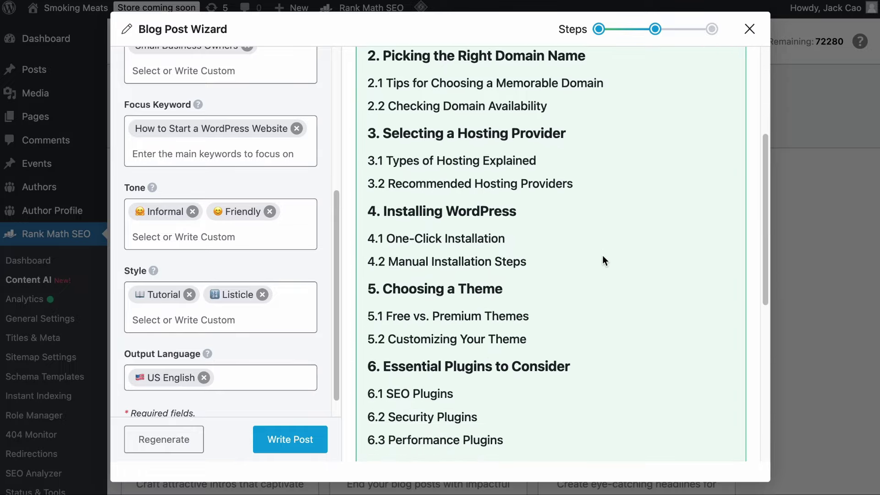
{"action": "scroll", "coordinate": [602, 255], "scroll_direction": "down", "scroll_amount": 5}
{"action": "left_click", "coordinate": [289, 443]}
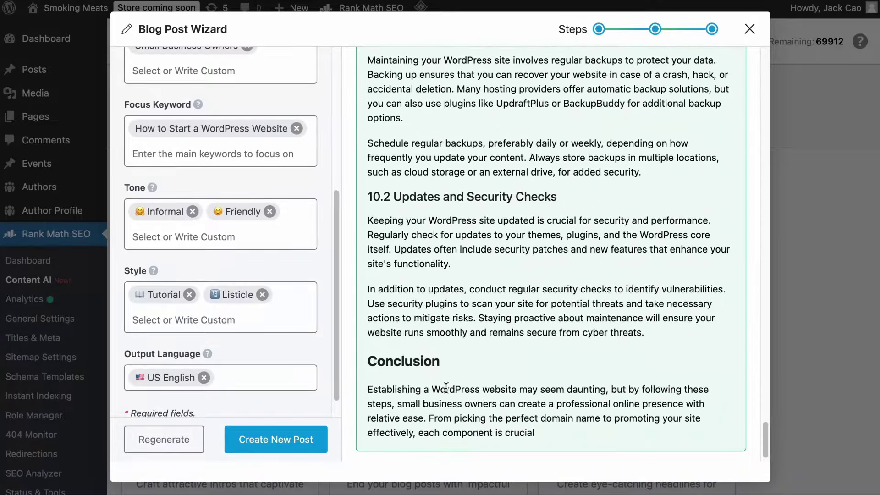
- Skim the generated long-form article, check its word count and create a new post from it
{"action": "scroll", "coordinate": [446, 388], "scroll_direction": "up", "scroll_amount": 10}
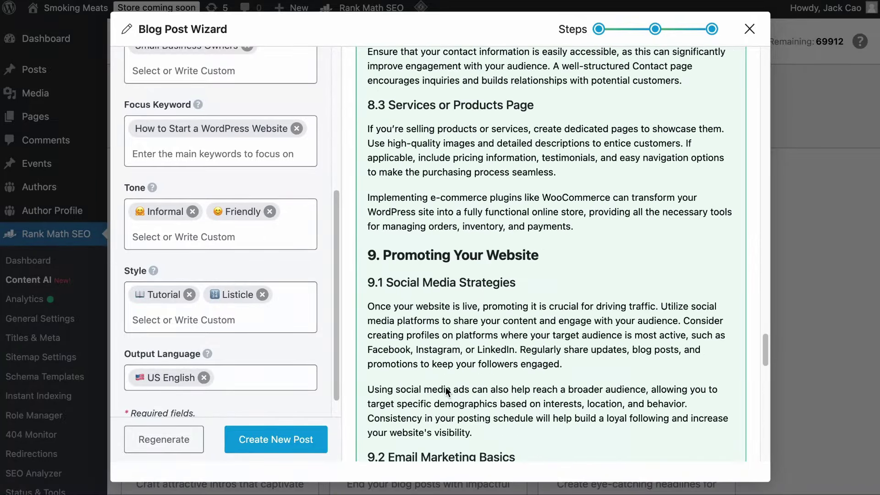
{"action": "scroll", "coordinate": [446, 387], "scroll_direction": "up", "scroll_amount": 15}
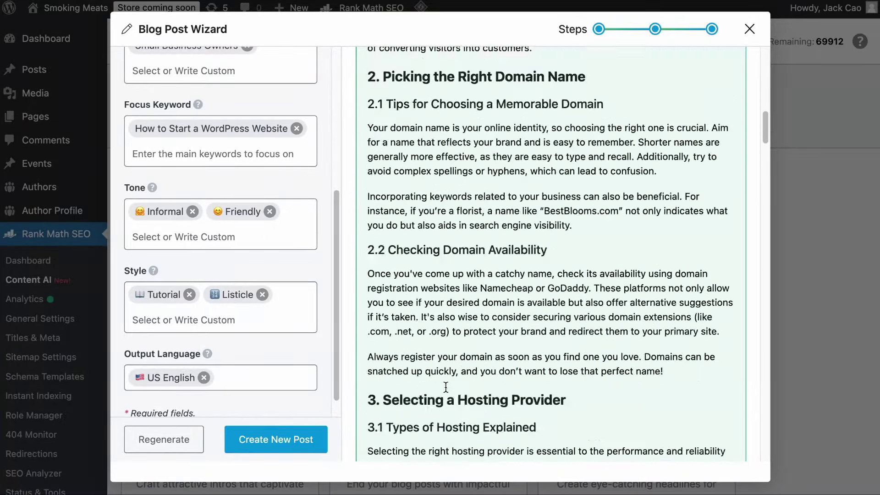
{"action": "scroll", "coordinate": [446, 387], "scroll_direction": "up", "scroll_amount": 5}
{"action": "left_click_drag", "start_coordinate": [418, 98], "coordinate": [398, 98]}
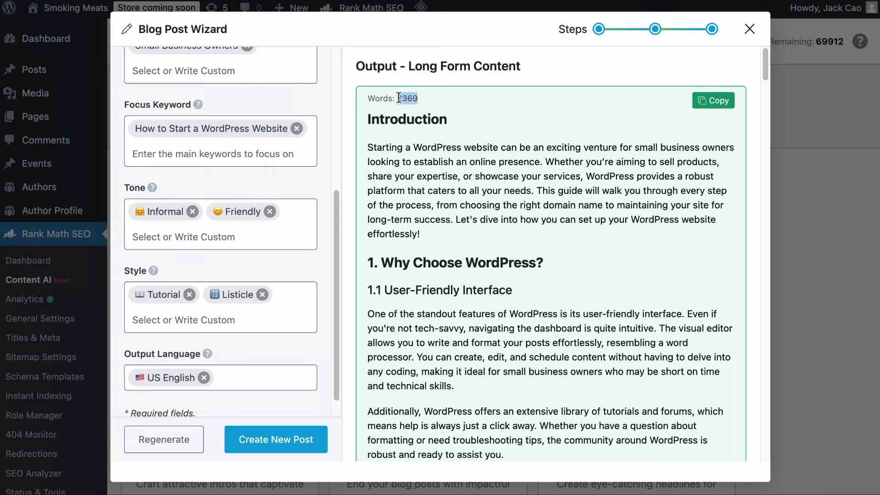
{"action": "left_click", "coordinate": [298, 444]}
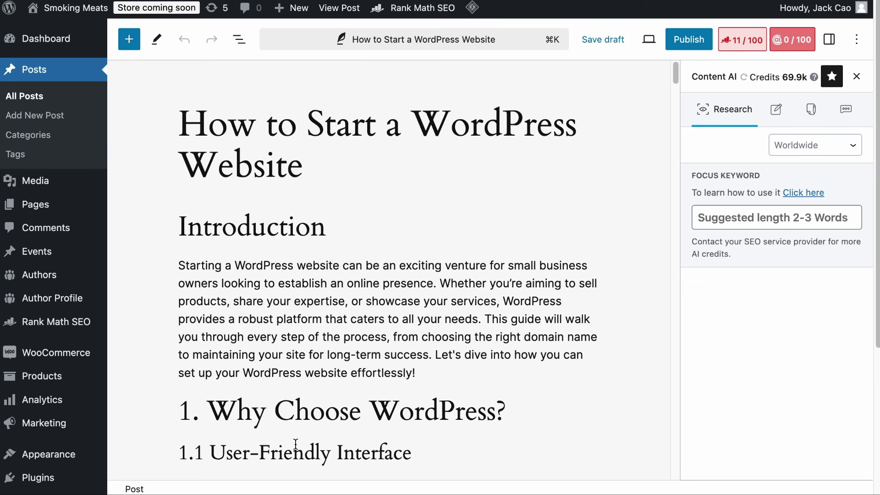
- Skim the new post in the editor from the introduction through the WordPress installation sections
{"action": "scroll", "coordinate": [348, 374], "scroll_direction": "down", "scroll_amount": 15}
{"action": "scroll", "coordinate": [348, 374], "scroll_direction": "up", "scroll_amount": 15}
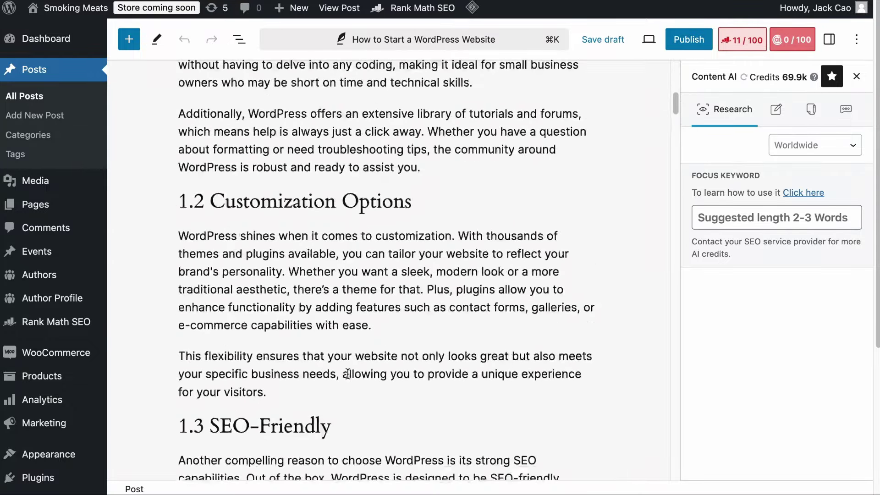
{"action": "scroll", "coordinate": [348, 374], "scroll_direction": "down", "scroll_amount": 4}
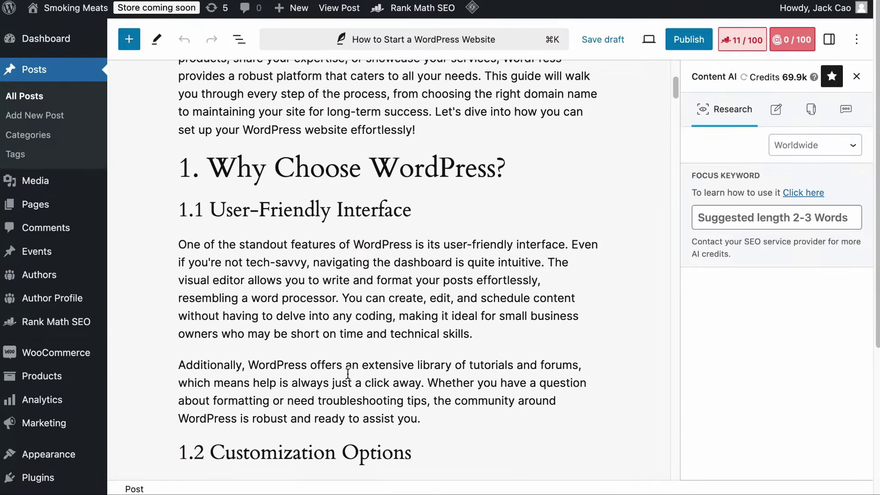
{"action": "scroll", "coordinate": [348, 373], "scroll_direction": "down", "scroll_amount": 15}
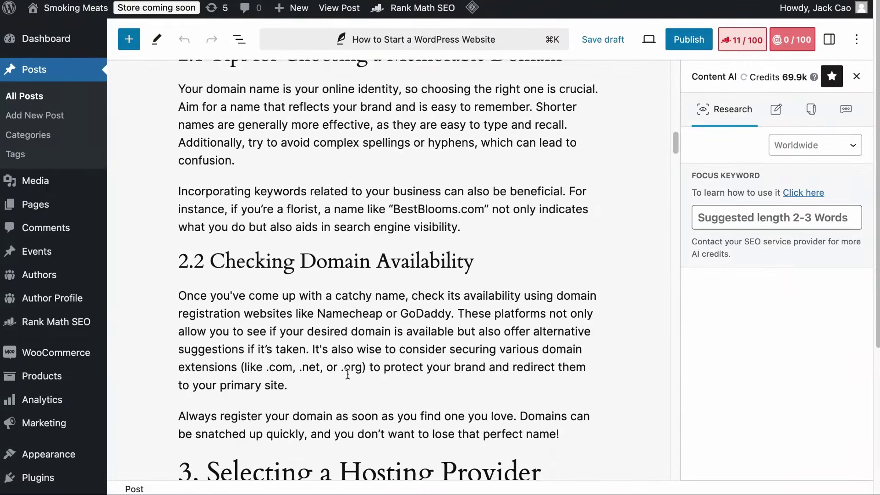
{"action": "scroll", "coordinate": [348, 374], "scroll_direction": "down", "scroll_amount": 10}
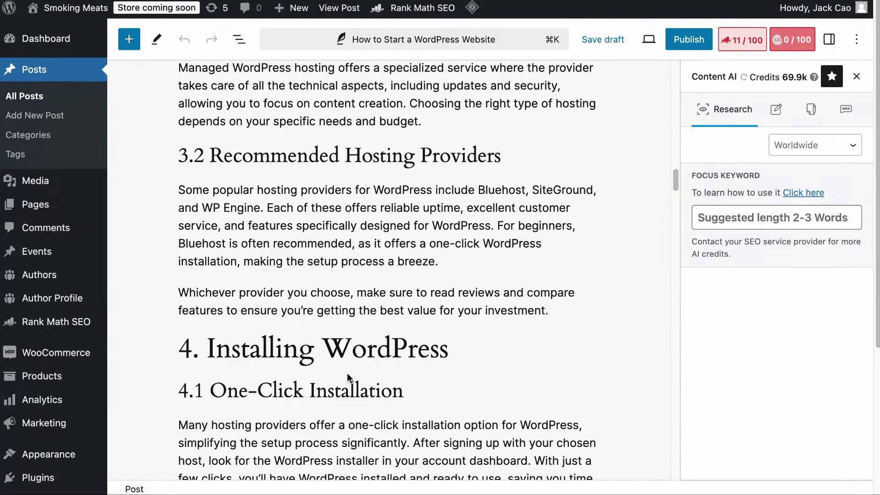
{"action": "scroll", "coordinate": [347, 374], "scroll_direction": "down", "scroll_amount": 10}
{"action": "scroll", "coordinate": [347, 374], "scroll_direction": "down", "scroll_amount": 8}
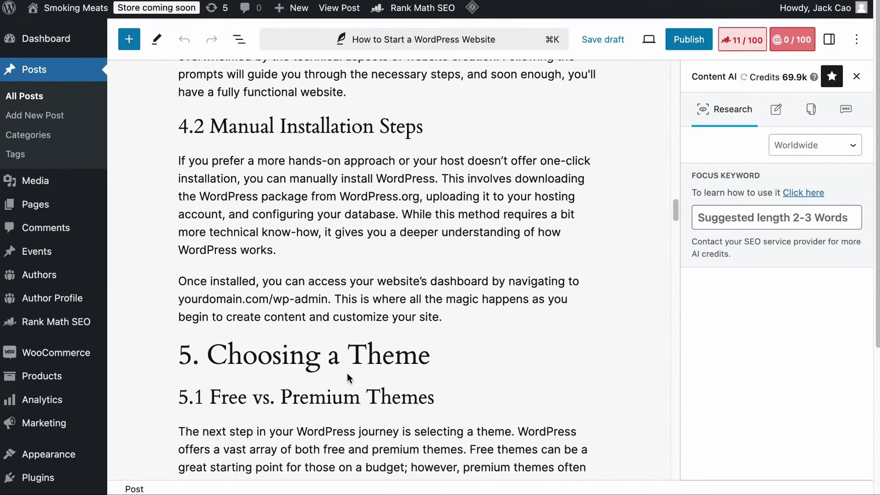
{"action": "scroll", "coordinate": [347, 374], "scroll_direction": "down", "scroll_amount": 6}
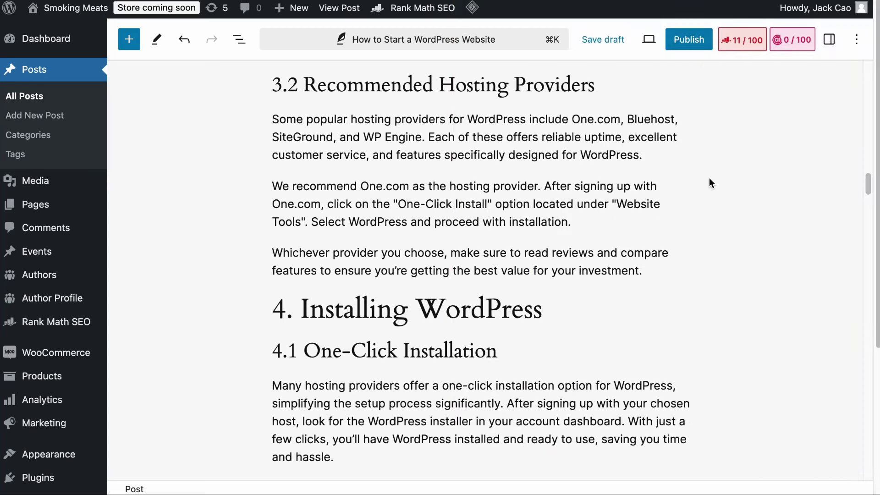
- Examine the One.com setup instructions under 3.2 Recommended Hosting Providers, plus the theme and plugin sections further down
{"action": "left_click_drag", "start_coordinate": [546, 188], "coordinate": [575, 221]}
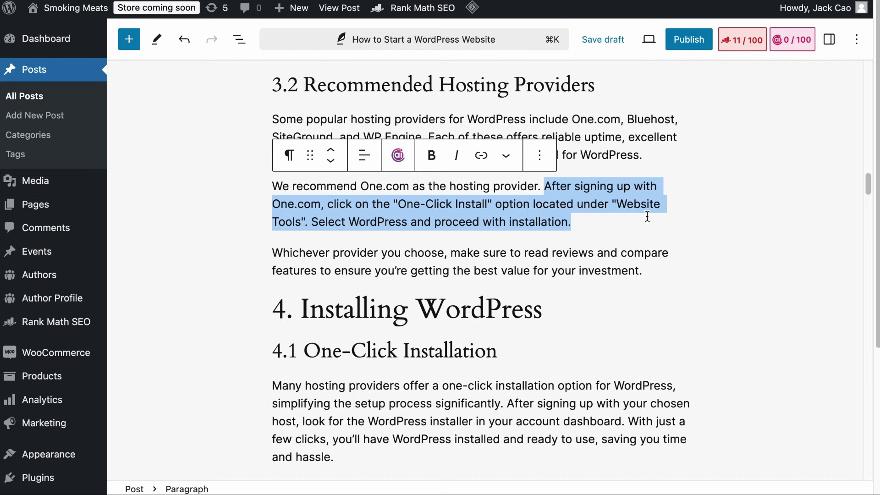
{"action": "scroll", "coordinate": [641, 267], "scroll_direction": "down", "scroll_amount": 5}
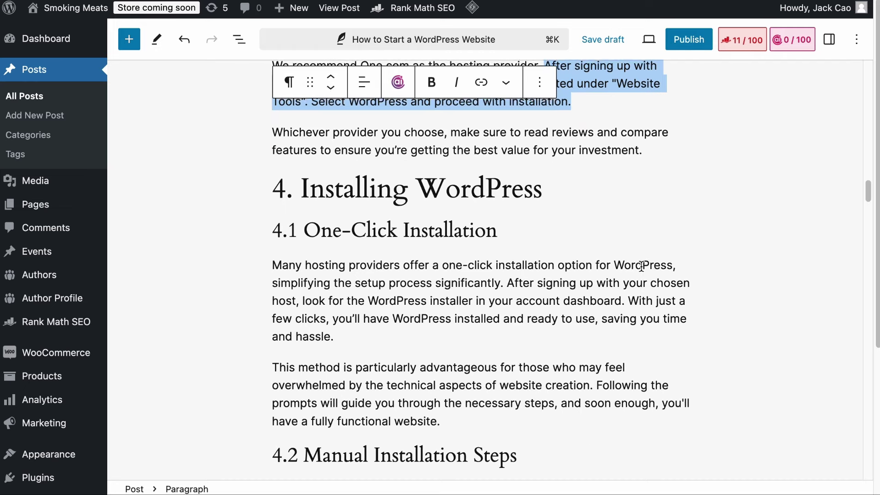
{"action": "scroll", "coordinate": [642, 266], "scroll_direction": "up", "scroll_amount": 5}
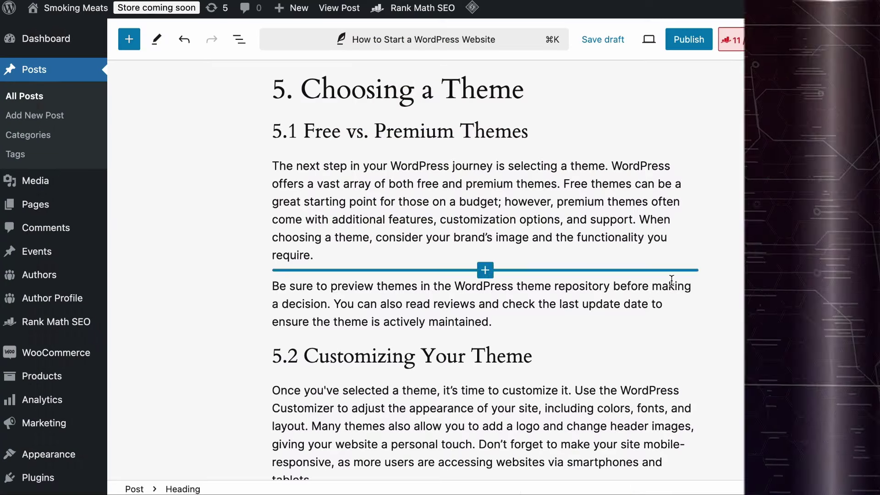
{"action": "scroll", "coordinate": [674, 288], "scroll_direction": "down", "scroll_amount": 5}
{"action": "scroll", "coordinate": [674, 288], "scroll_direction": "down", "scroll_amount": 10}
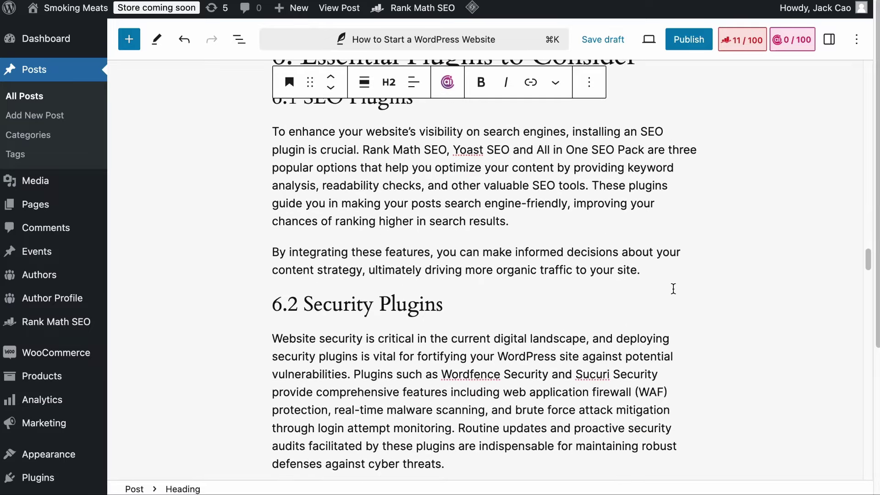
{"action": "scroll", "coordinate": [673, 291], "scroll_direction": "down", "scroll_amount": 2}
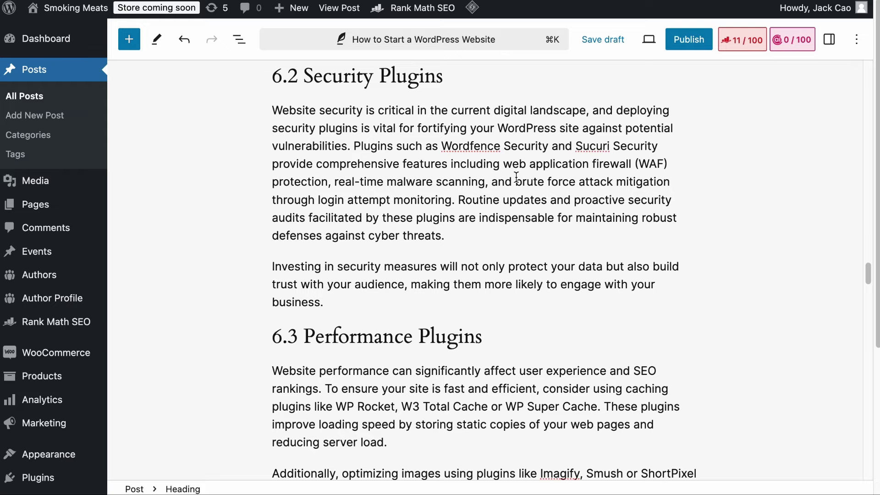
- Start a new custom prompt in the RankBot prompt library and name it Simplify Paragraph
{"action": "left_click", "coordinate": [807, 47]}
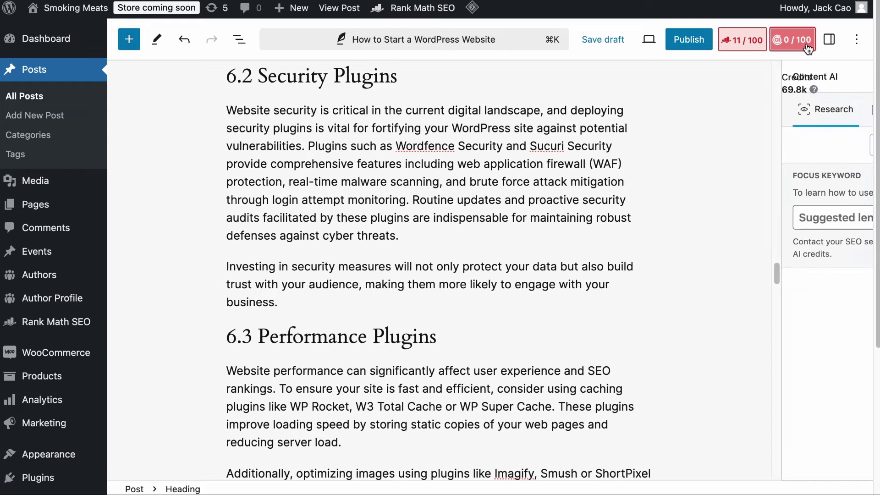
{"action": "left_click", "coordinate": [847, 109]}
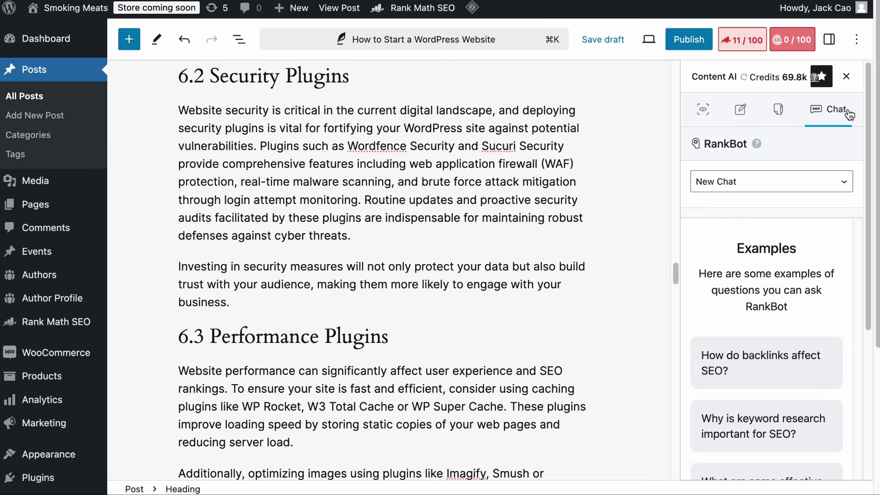
{"action": "scroll", "coordinate": [822, 270], "scroll_direction": "down", "scroll_amount": 5}
{"action": "left_click", "coordinate": [714, 456]}
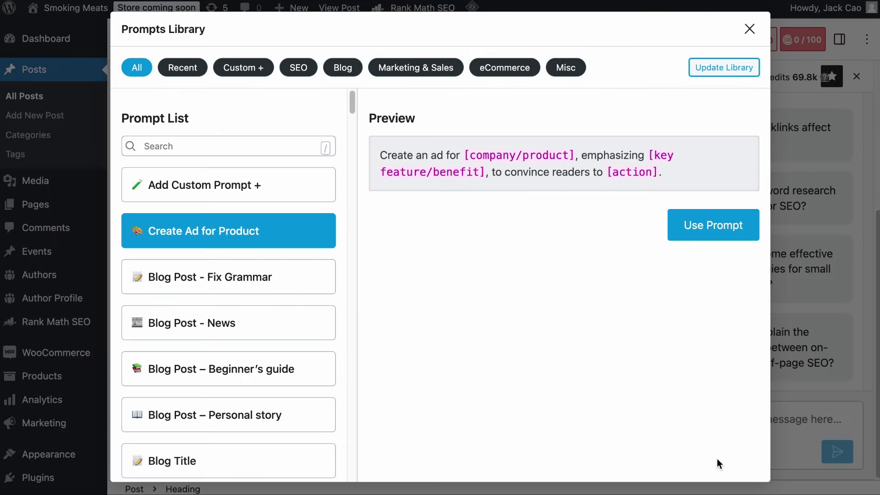
{"action": "left_click", "coordinate": [236, 196]}
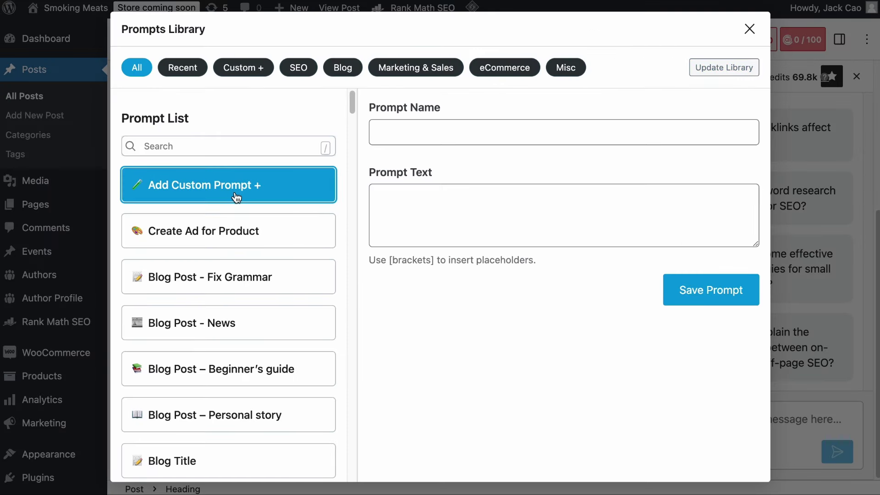
{"action": "left_click", "coordinate": [433, 134]}
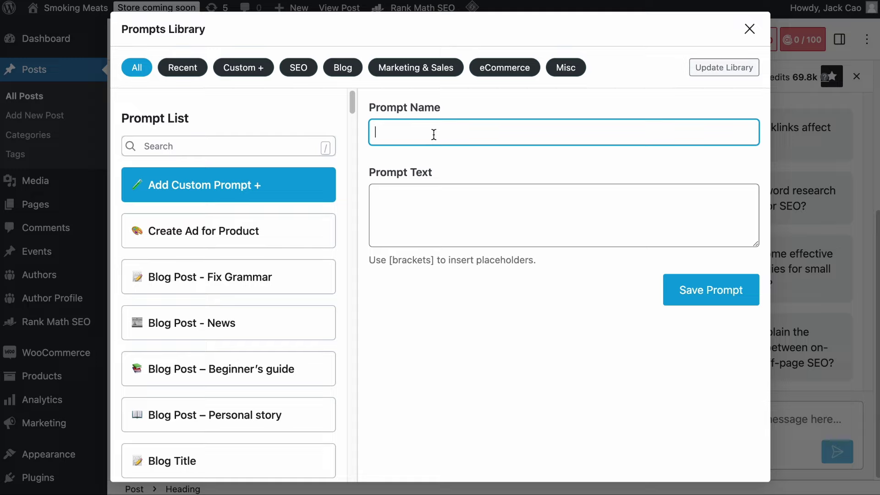
{"action": "type", "text": "Simplify Paragraph"}
- Write prompt text asking to revise content to be straightforward and accessible, in clear, simple language without jargon, helpful for beginners, and save the prompt
{"action": "left_click", "coordinate": [432, 197]}
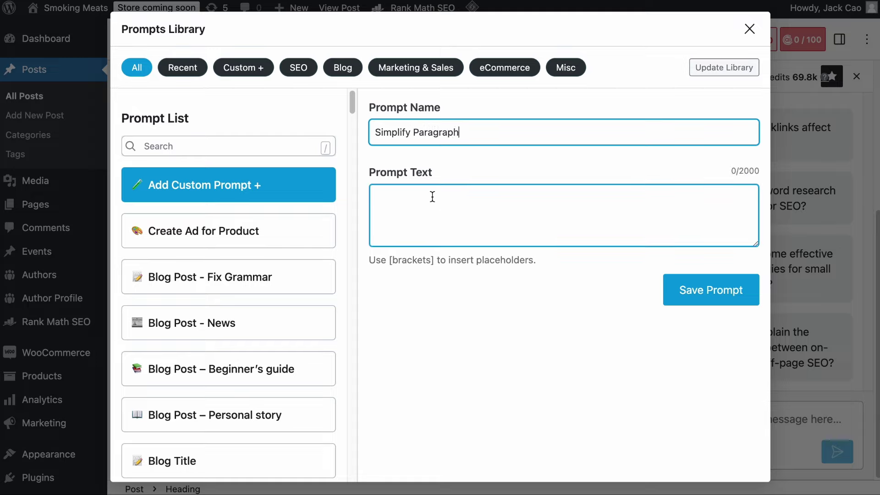
{"action": "type", "text": "Review a"}
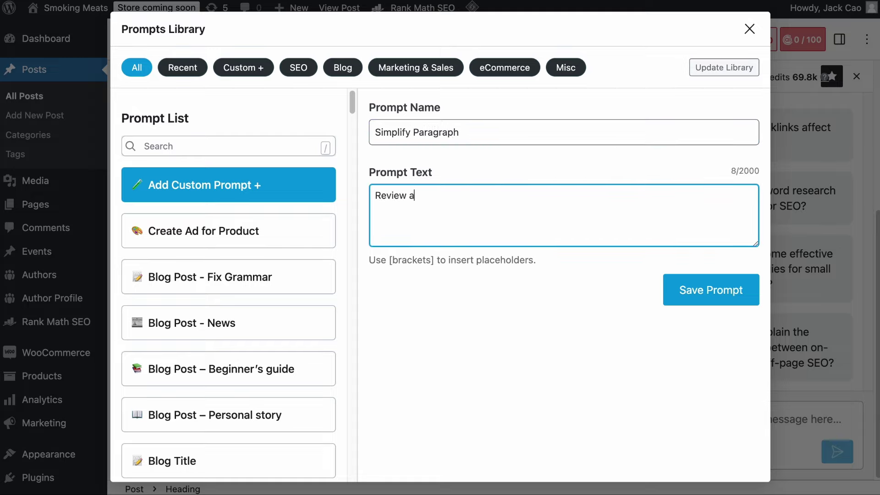
{"action": "type", "text": "nd revise the following content t"}
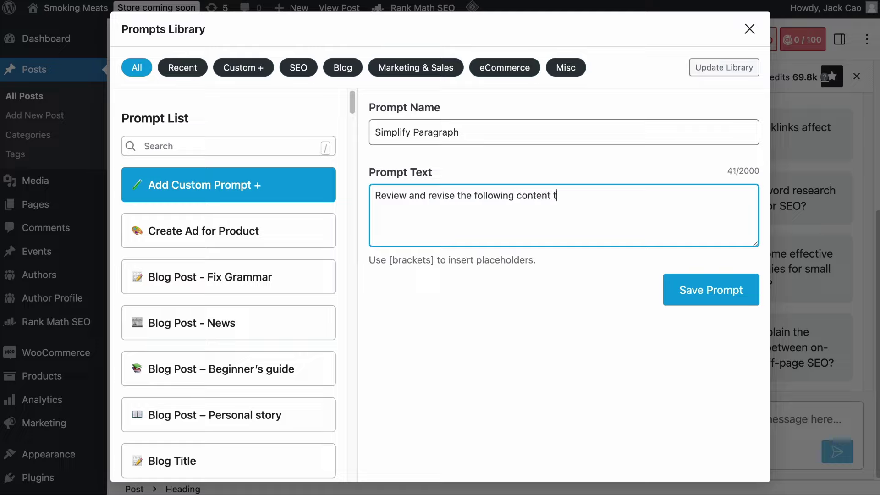
{"action": "type", "text": "o ensure it is straightforward an"}
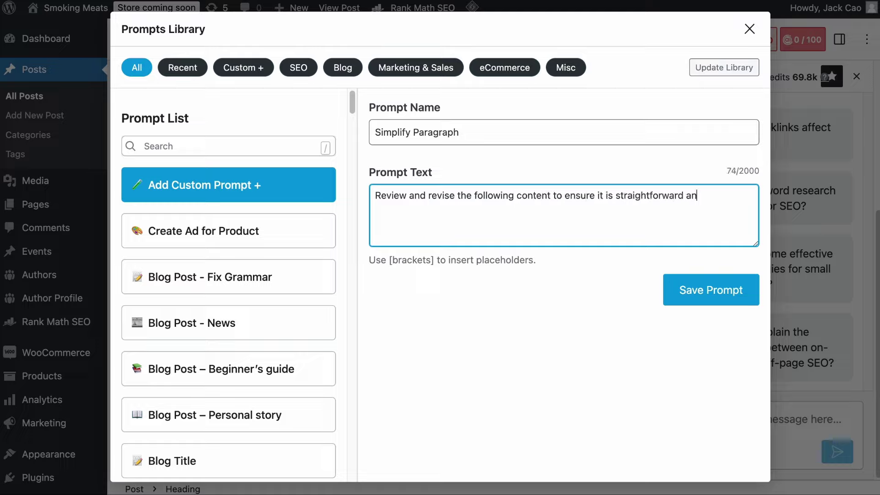
{"action": "type", "text": "d accessible to a wide audience. U"}
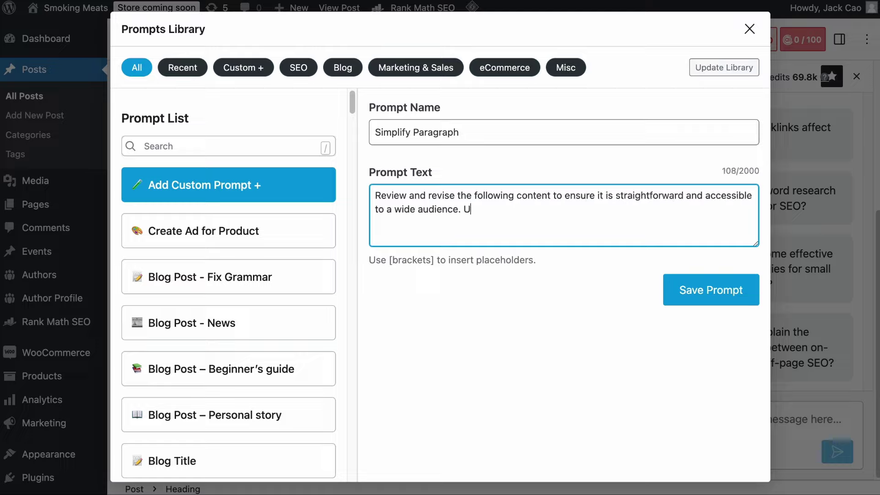
{"action": "type", "text": "se clear, simple language and "}
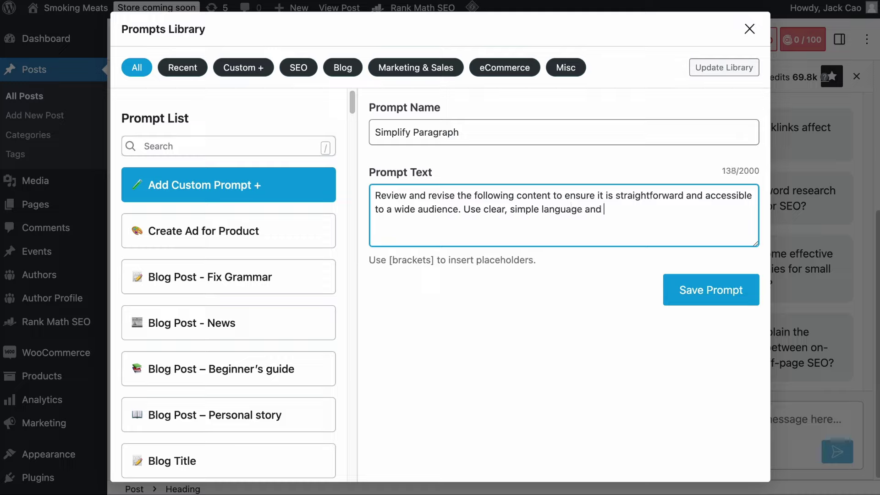
{"action": "type", "text": "avoid jargon. Make sure the c"}
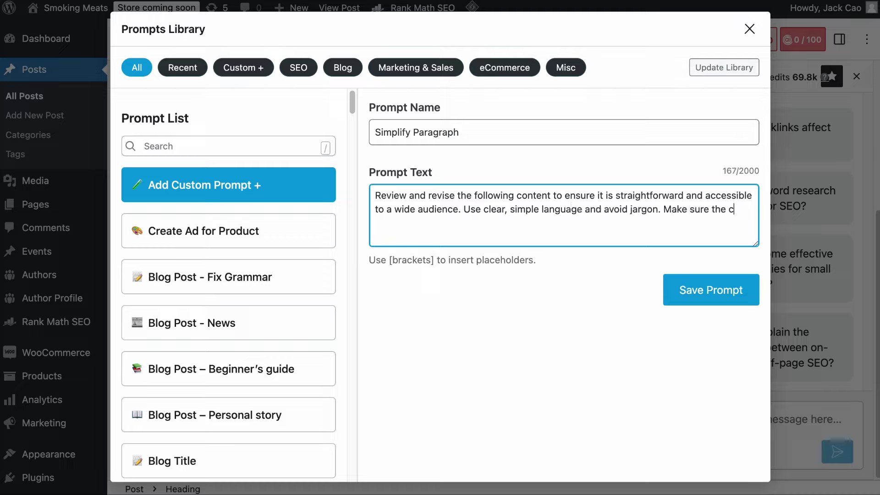
{"action": "type", "text": "ontent is helpful for beginners."}
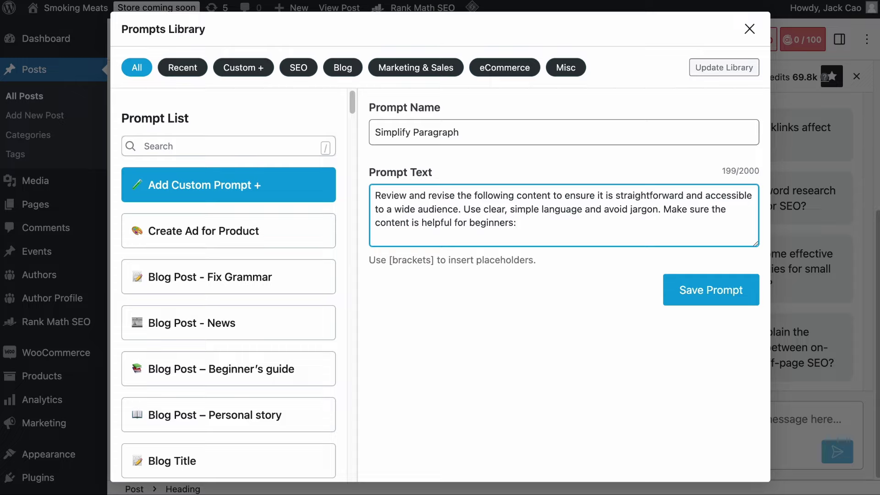
{"action": "left_click", "coordinate": [718, 299]}
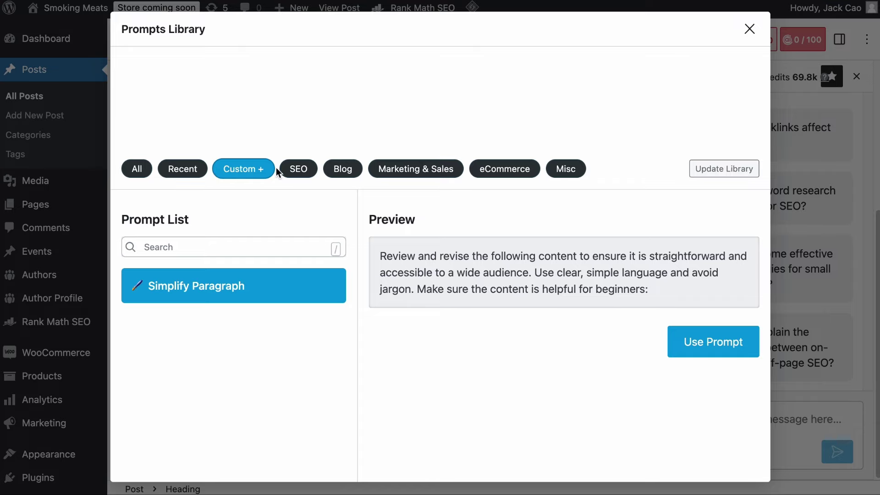
- Load the Simplify Paragraph prompt into the RankBot chat and copy its full text
{"action": "left_click", "coordinate": [682, 354]}
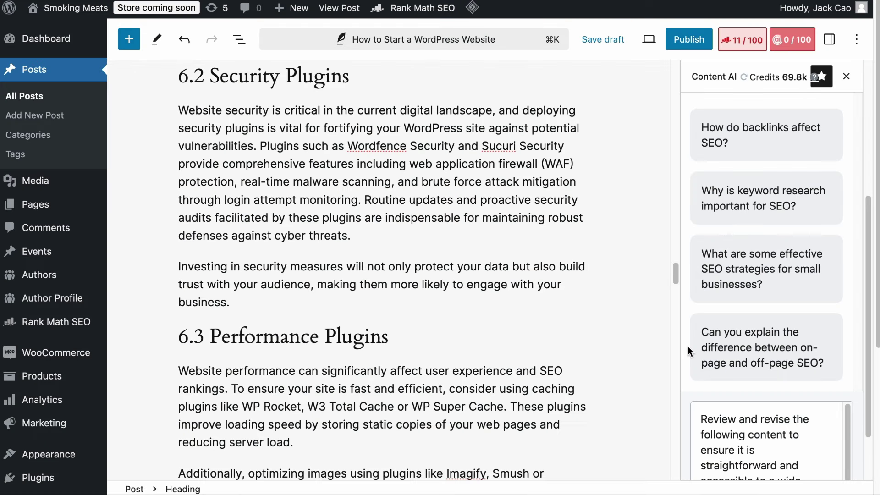
{"action": "triple_click", "coordinate": [770, 376]}
{"action": "right_click", "coordinate": [770, 376]}
{"action": "left_click", "coordinate": [780, 384]}
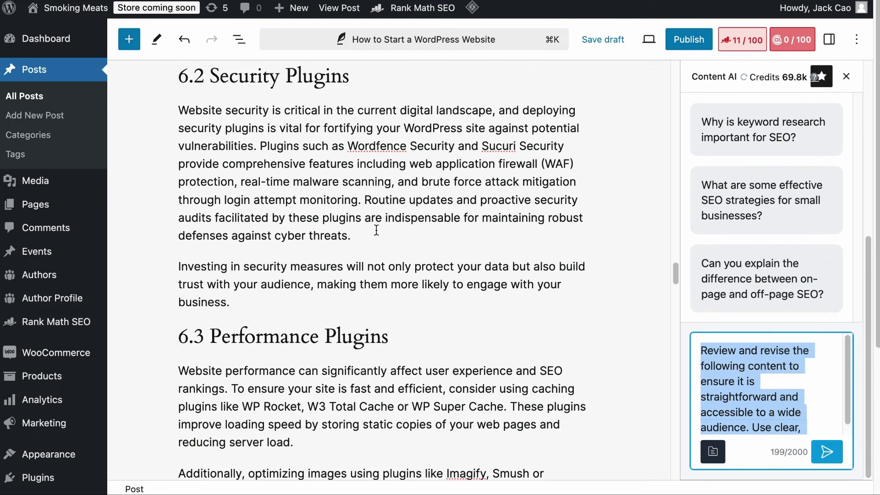
- Paste the prompt text ahead of the first paragraph under 6.2 Security Plugins, within the same block and separated by a blank line
{"action": "left_click", "coordinate": [180, 111]}
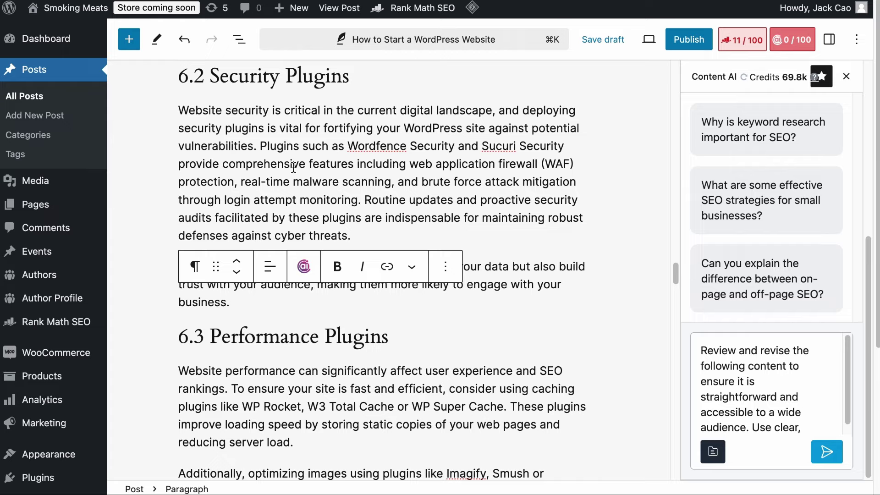
{"action": "key", "text": "Return"}
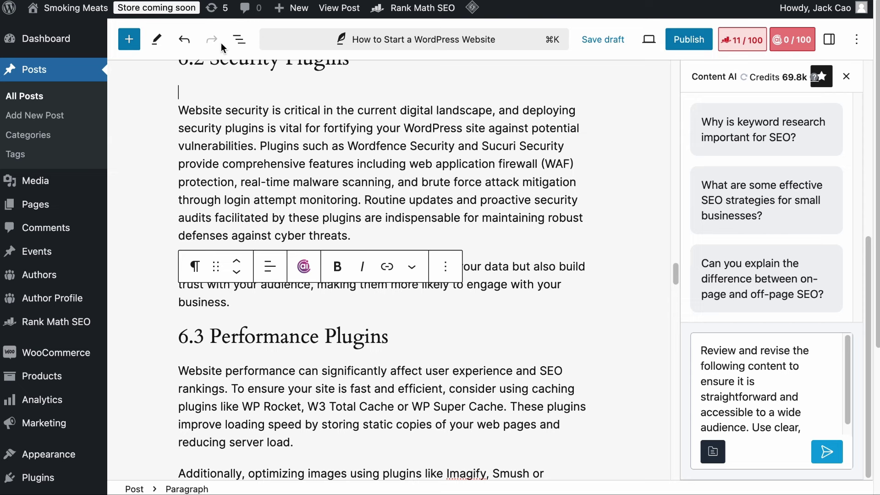
{"action": "right_click", "coordinate": [201, 101]}
{"action": "left_click", "coordinate": [294, 216]}
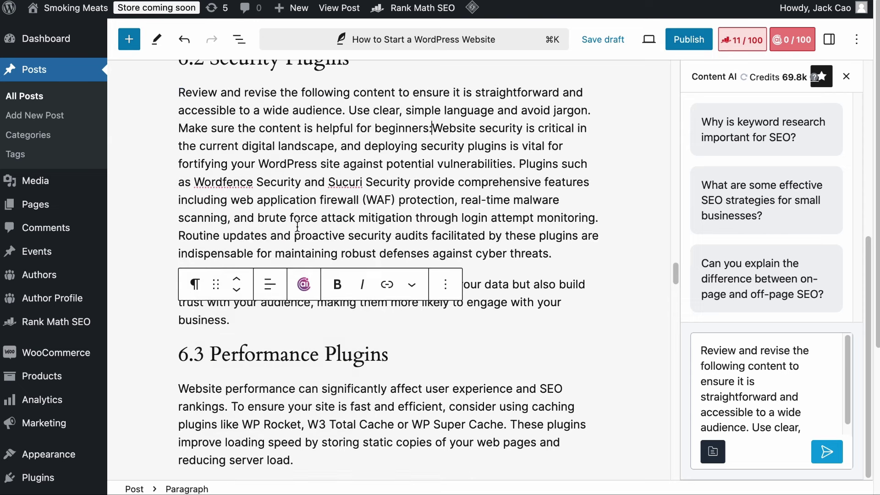
{"action": "scroll", "coordinate": [299, 229], "scroll_direction": "up", "scroll_amount": 2}
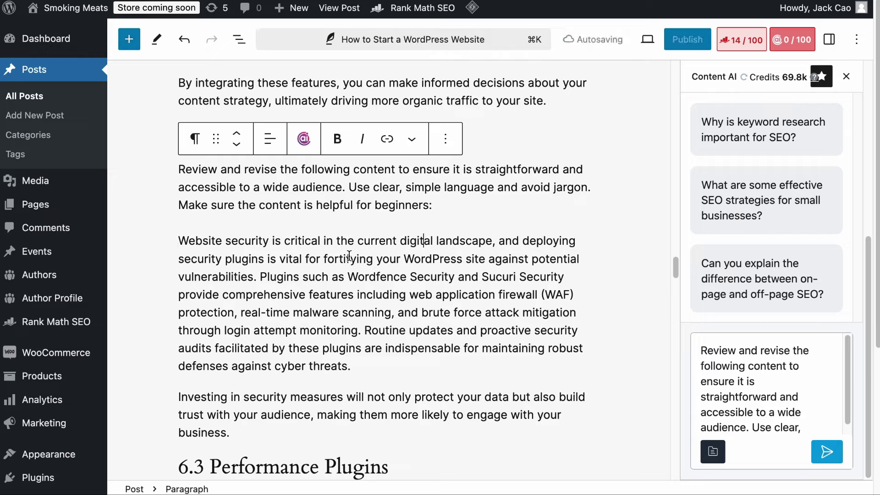
- Run the block containing the prompt and the website security paragraph as a Content AI command
{"action": "left_click", "coordinate": [361, 394]}
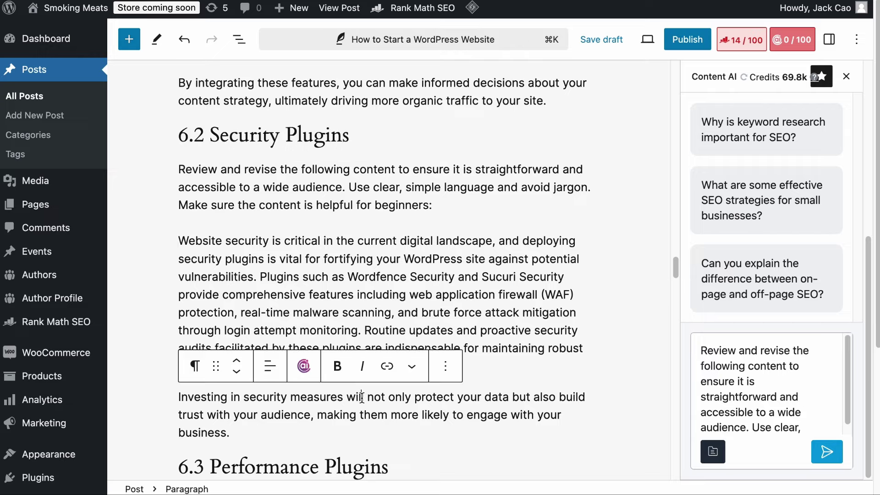
{"action": "left_click", "coordinate": [343, 187]}
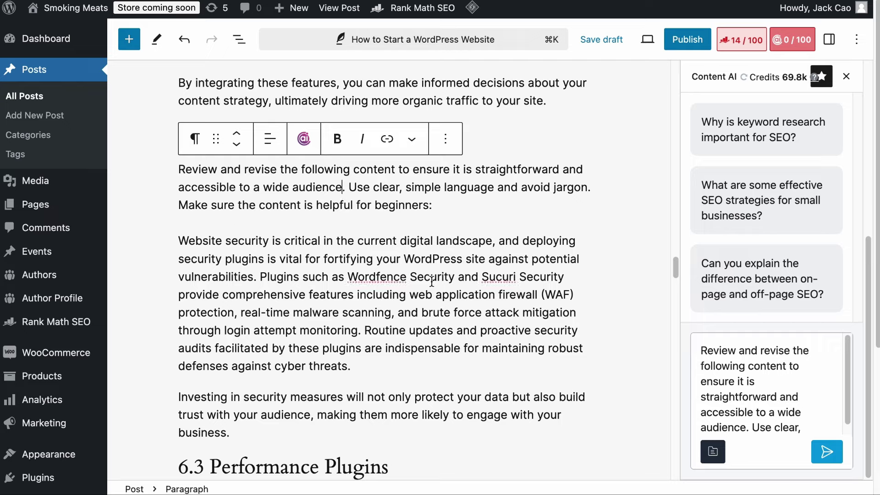
{"action": "left_click", "coordinate": [304, 139]}
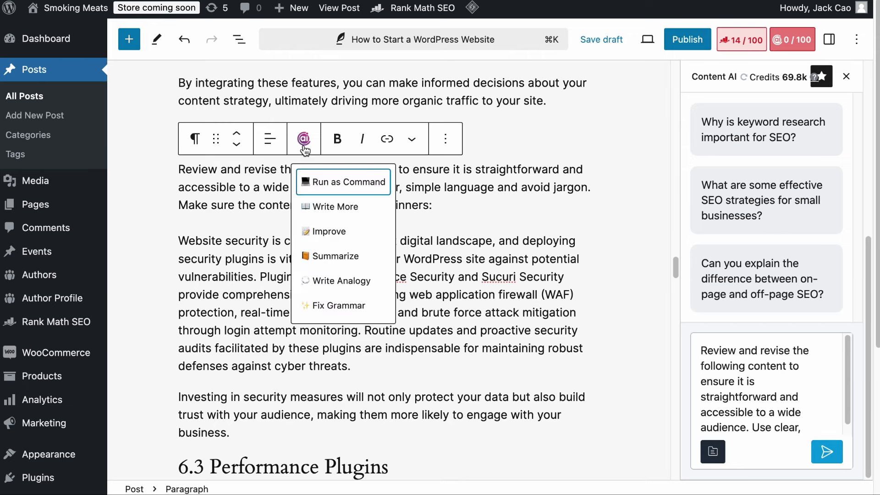
{"action": "left_click", "coordinate": [331, 182]}
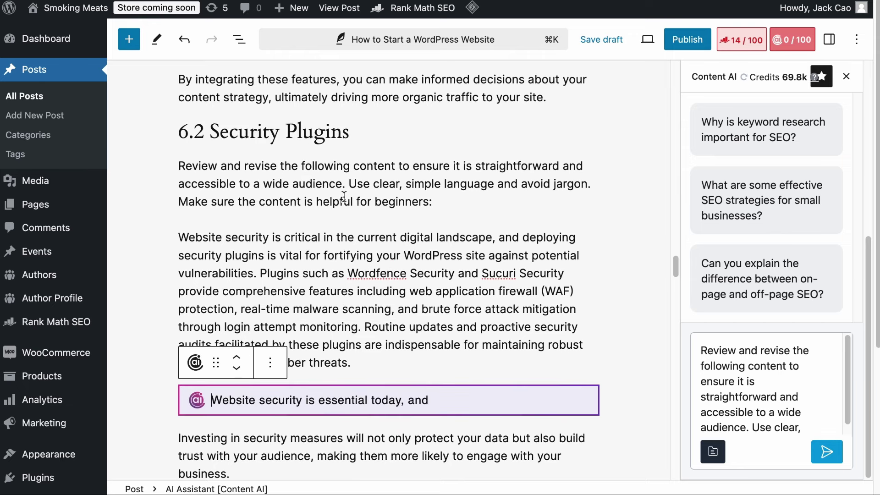
- Accept the AI-simplified website security paragraph as a regular paragraph under 6.2 Security Plugins
{"action": "scroll", "coordinate": [343, 193], "scroll_direction": "down", "scroll_amount": 5}
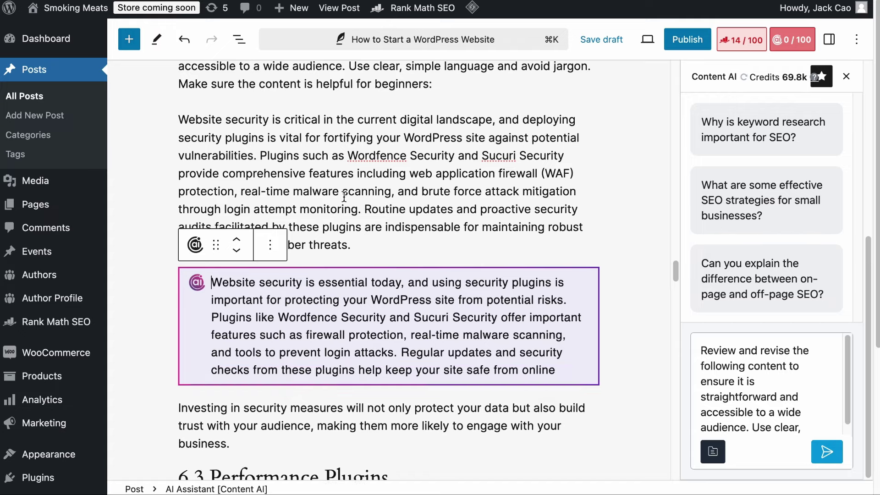
{"action": "scroll", "coordinate": [344, 196], "scroll_direction": "down", "scroll_amount": 1}
{"action": "scroll", "coordinate": [344, 197], "scroll_direction": "down", "scroll_amount": 2}
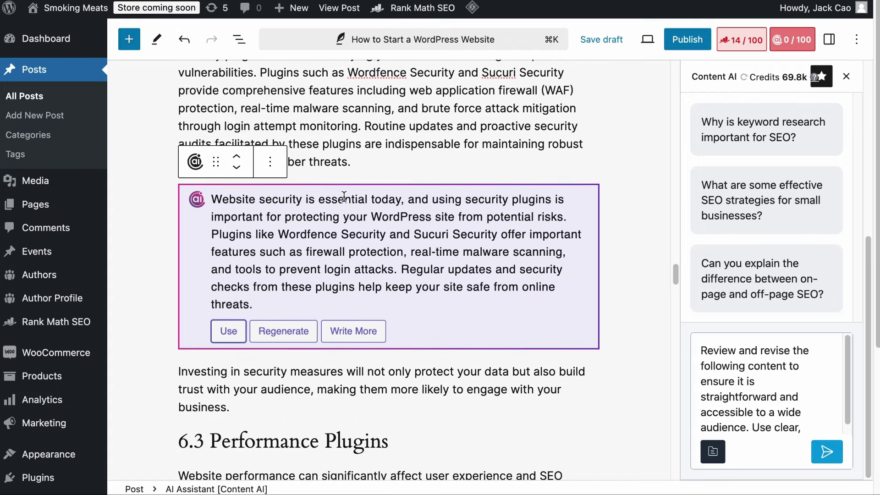
{"action": "left_click", "coordinate": [236, 330]}
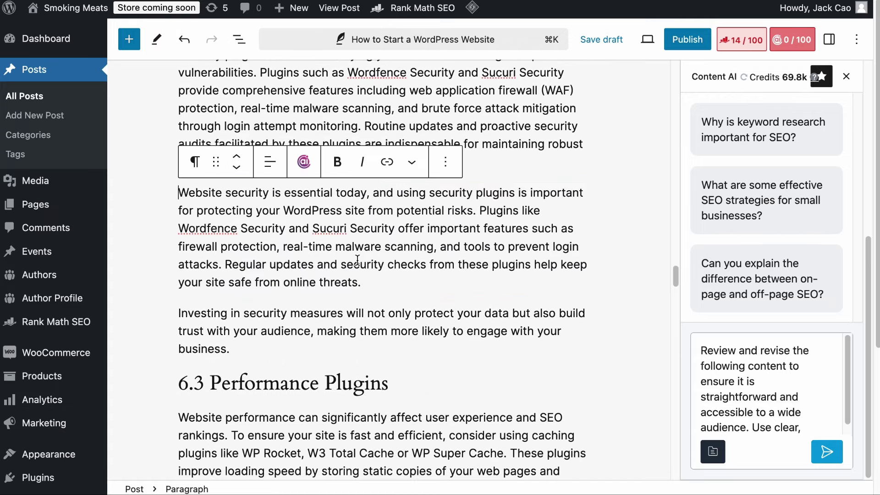
- Delete the block holding the prompt text and the original website security paragraph under 6.2 Security Plugins
{"action": "scroll", "coordinate": [357, 259], "scroll_direction": "up", "scroll_amount": 5}
{"action": "left_click", "coordinate": [430, 378]}
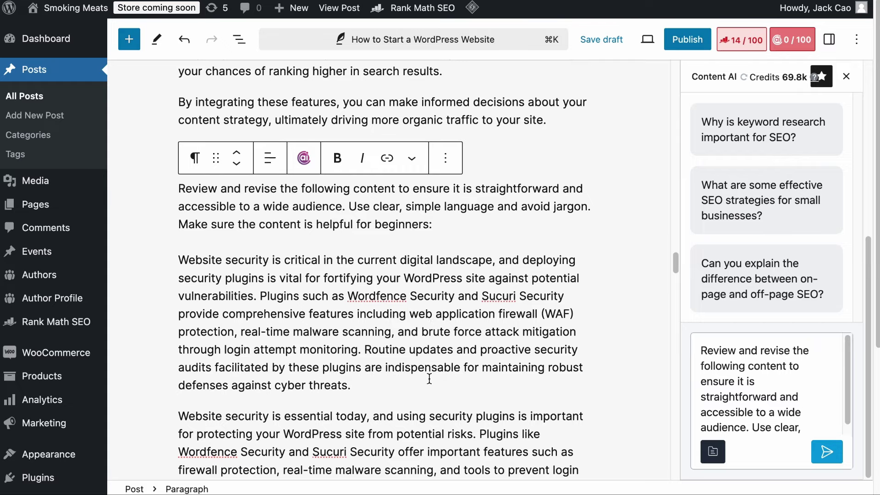
{"action": "left_click_drag", "start_coordinate": [430, 379], "coordinate": [178, 188]}
{"action": "key", "text": "BackSpace"}
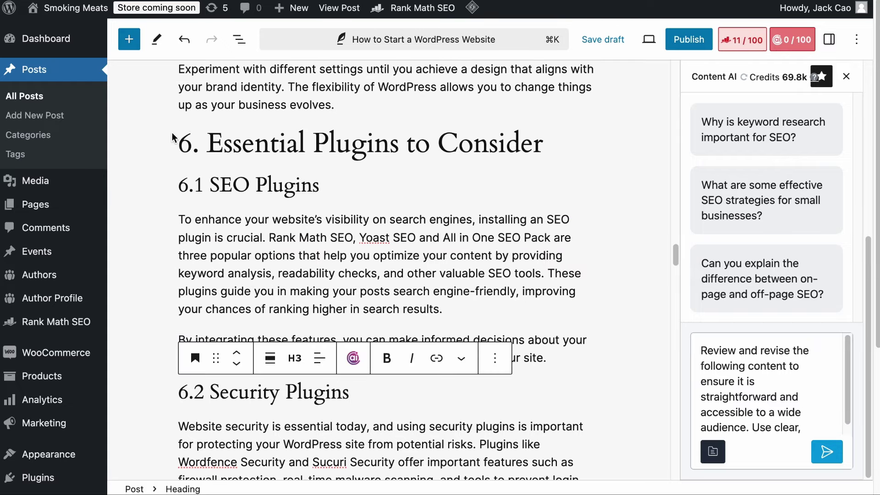
- Set the post's Rank Math focus keyword to the suggested "how to start a wordpress website"
{"action": "scroll", "coordinate": [343, 268], "scroll_direction": "down", "scroll_amount": 5}
{"action": "scroll", "coordinate": [453, 295], "scroll_direction": "down", "scroll_amount": 15}
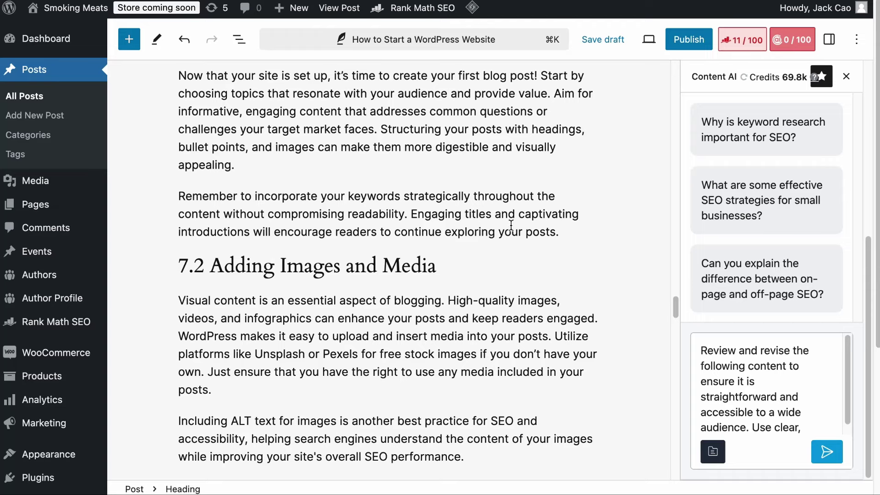
{"action": "left_click", "coordinate": [741, 40]}
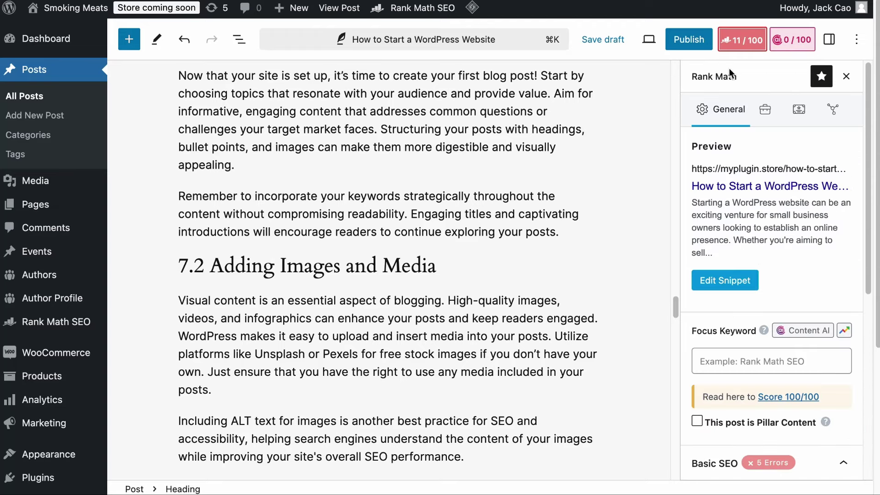
{"action": "left_click", "coordinate": [731, 360]}
{"action": "scroll", "coordinate": [731, 358], "scroll_direction": "down", "scroll_amount": 1}
{"action": "scroll", "coordinate": [731, 358], "scroll_direction": "down", "scroll_amount": 5}
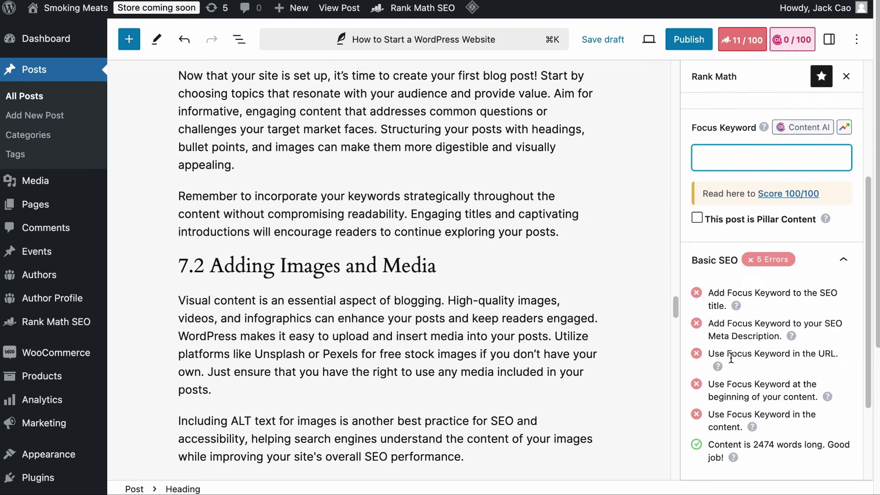
{"action": "type", "text": "How to start a WordPress Website"}
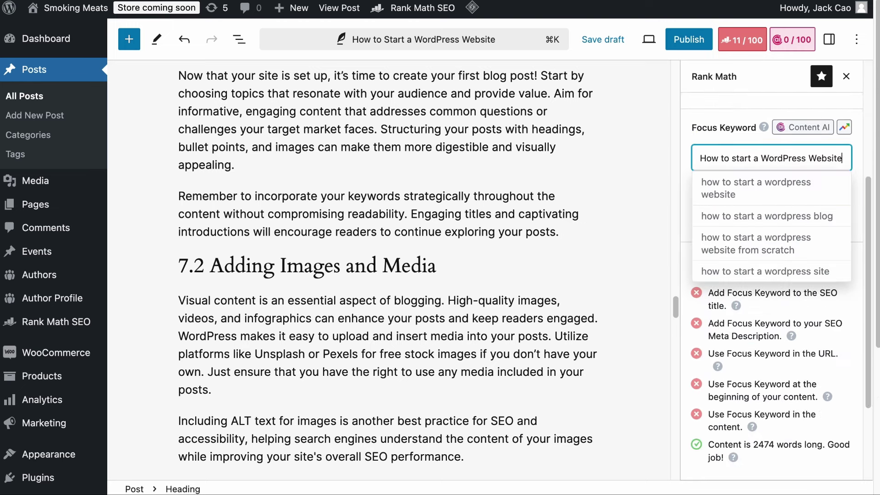
{"action": "key", "text": "Down"}
{"action": "key", "text": "Return"}
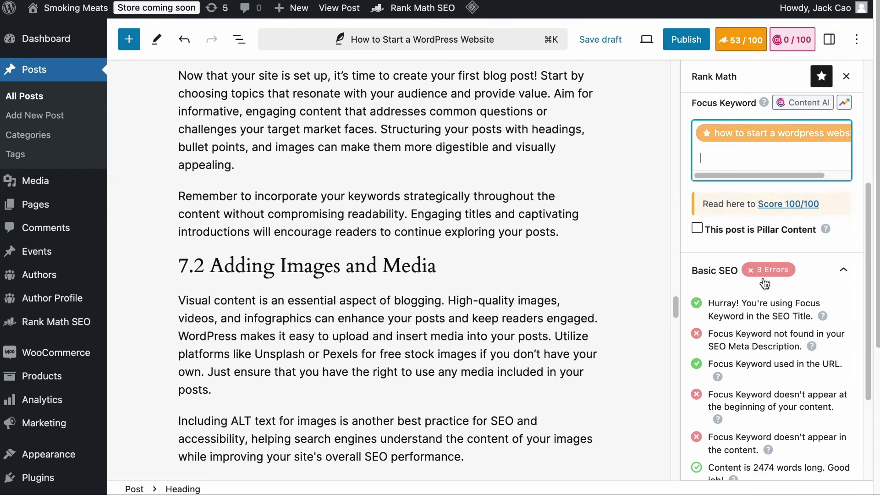
- Review the Rank Math checks for Basic SEO, Additional, Title Readability and Content Readability
{"action": "scroll", "coordinate": [814, 328], "scroll_direction": "down", "scroll_amount": 3}
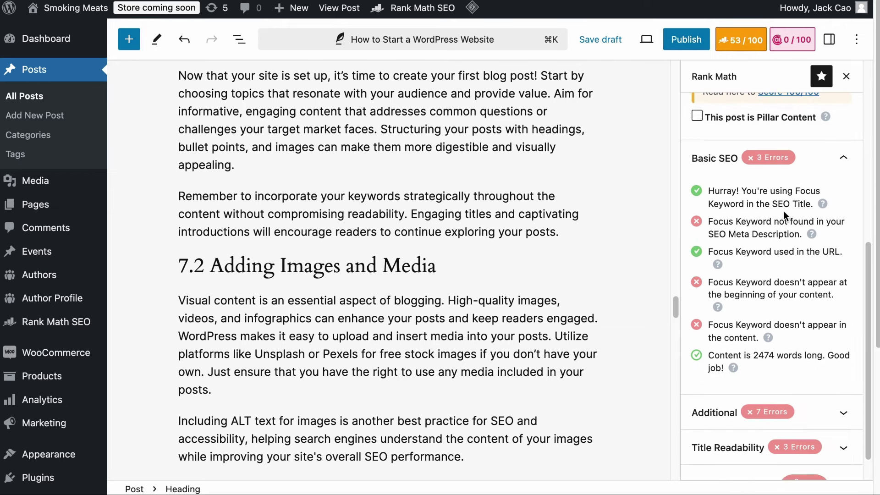
{"action": "scroll", "coordinate": [788, 379], "scroll_direction": "down", "scroll_amount": 1}
{"action": "left_click", "coordinate": [788, 378]}
{"action": "left_click", "coordinate": [781, 409]}
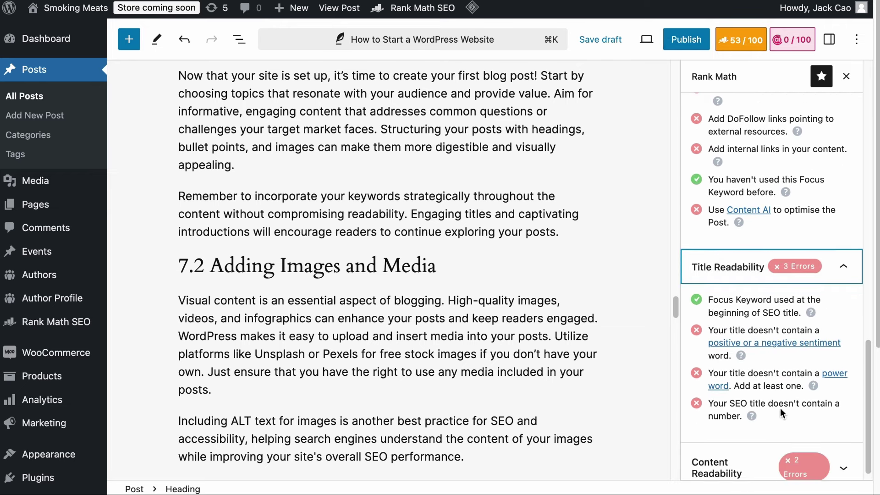
{"action": "left_click", "coordinate": [781, 453]}
{"action": "scroll", "coordinate": [784, 408], "scroll_direction": "up", "scroll_amount": 3}
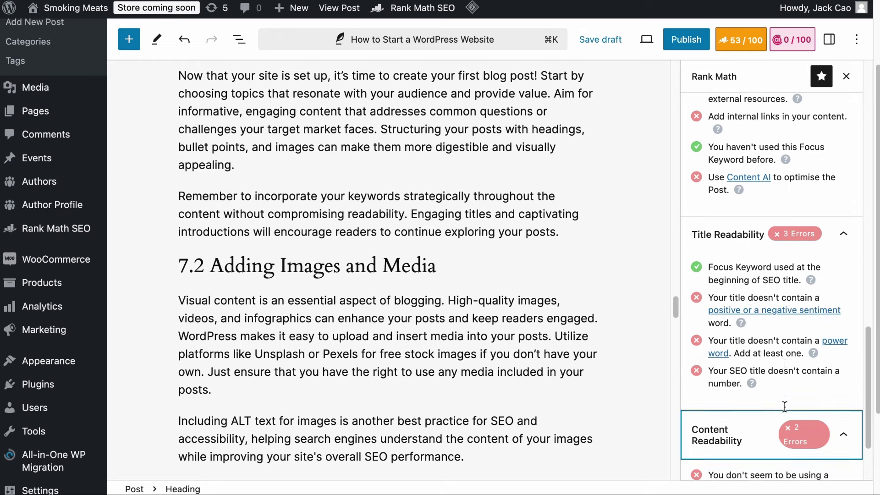
{"action": "scroll", "coordinate": [784, 406], "scroll_direction": "up", "scroll_amount": 10}
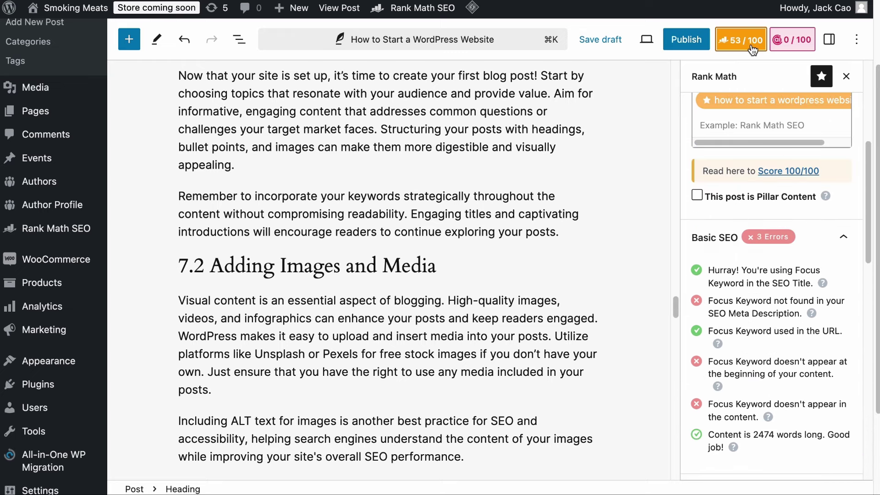